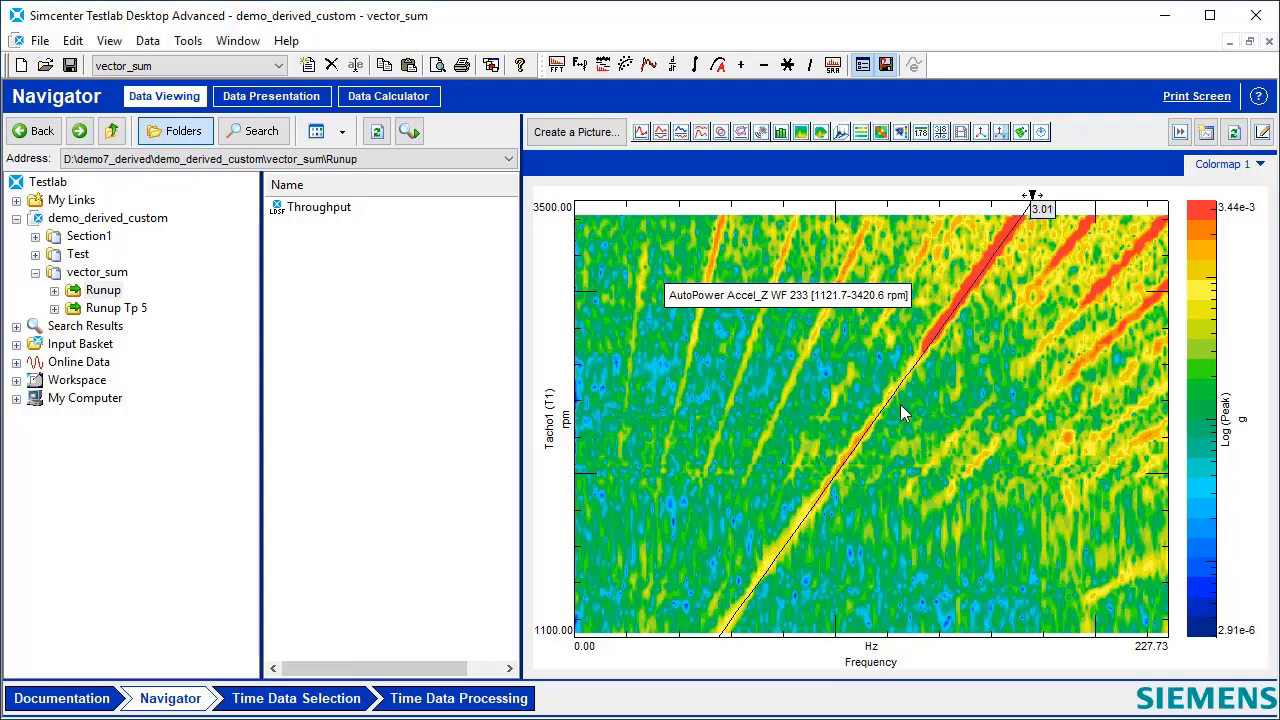
# Move the order cursor on the Accel_Z colormap and list the Runup Throughput channels
pyautogui.moveTo(900, 404)
pyautogui.mouseDown()
pyautogui.moveTo(910, 418)
pyautogui.moveTo(898, 385)
pyautogui.mouseUp()
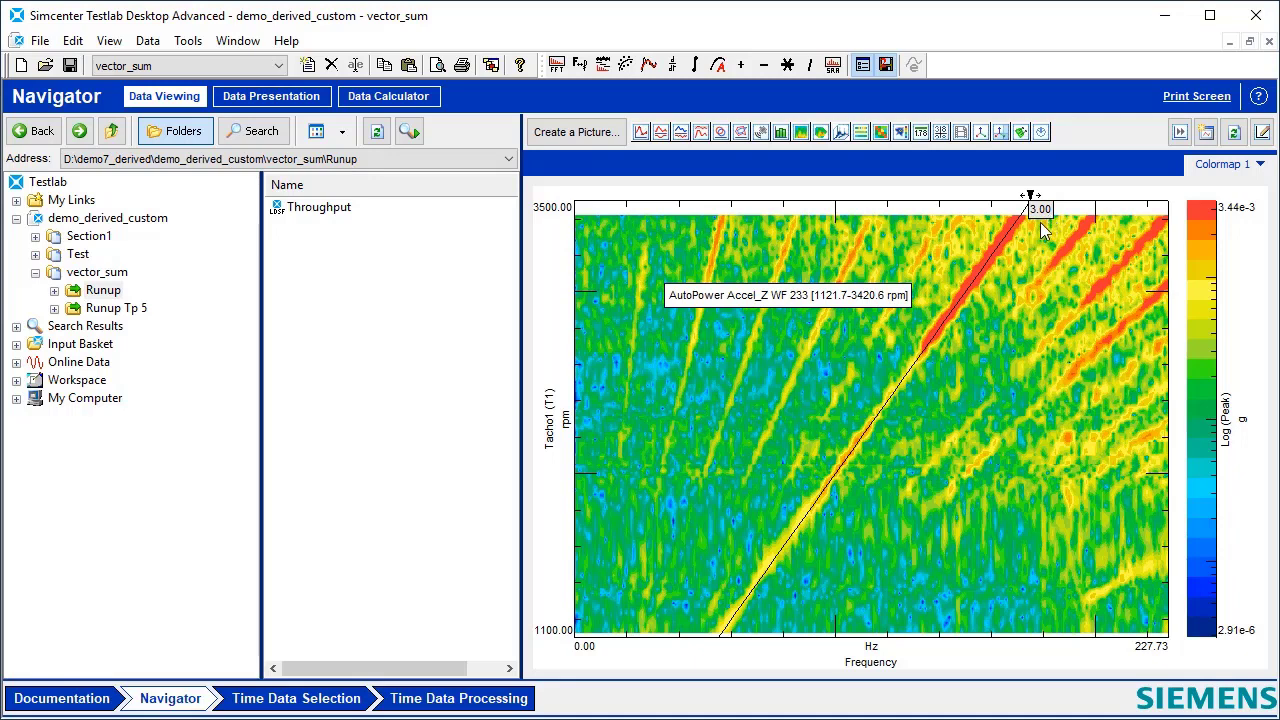
pyautogui.click(54, 290)
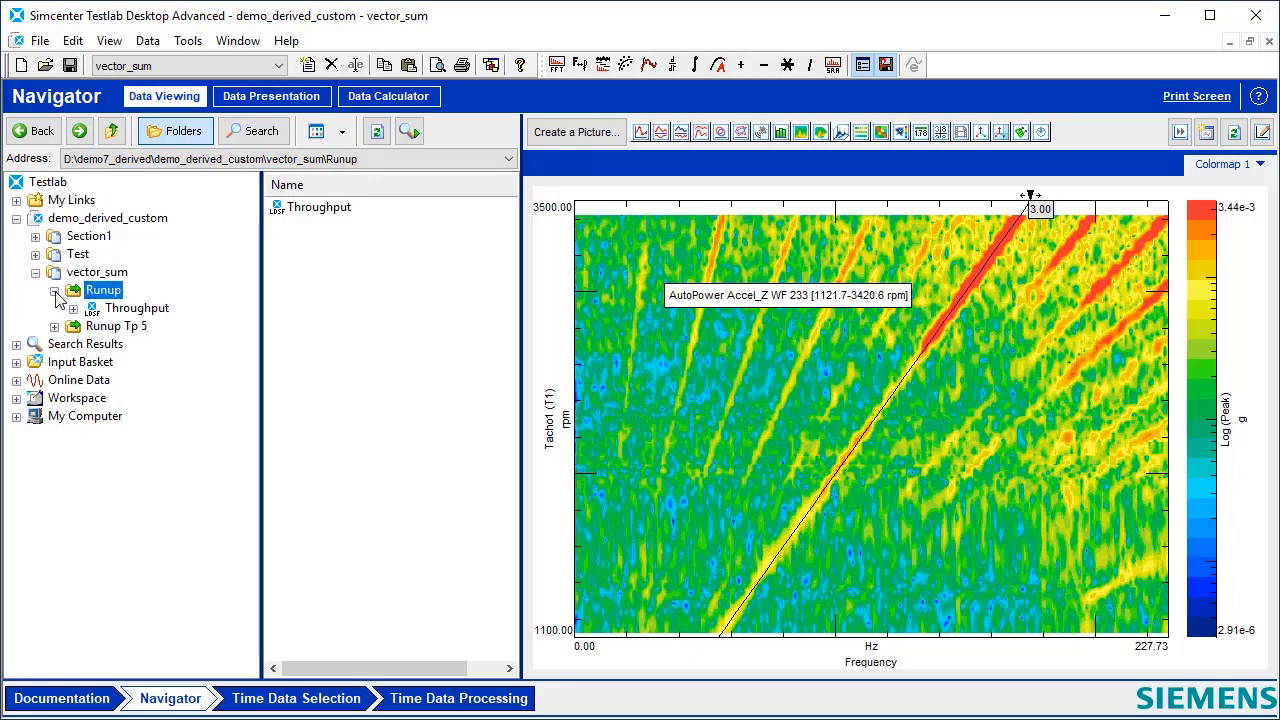
pyautogui.click(122, 310)
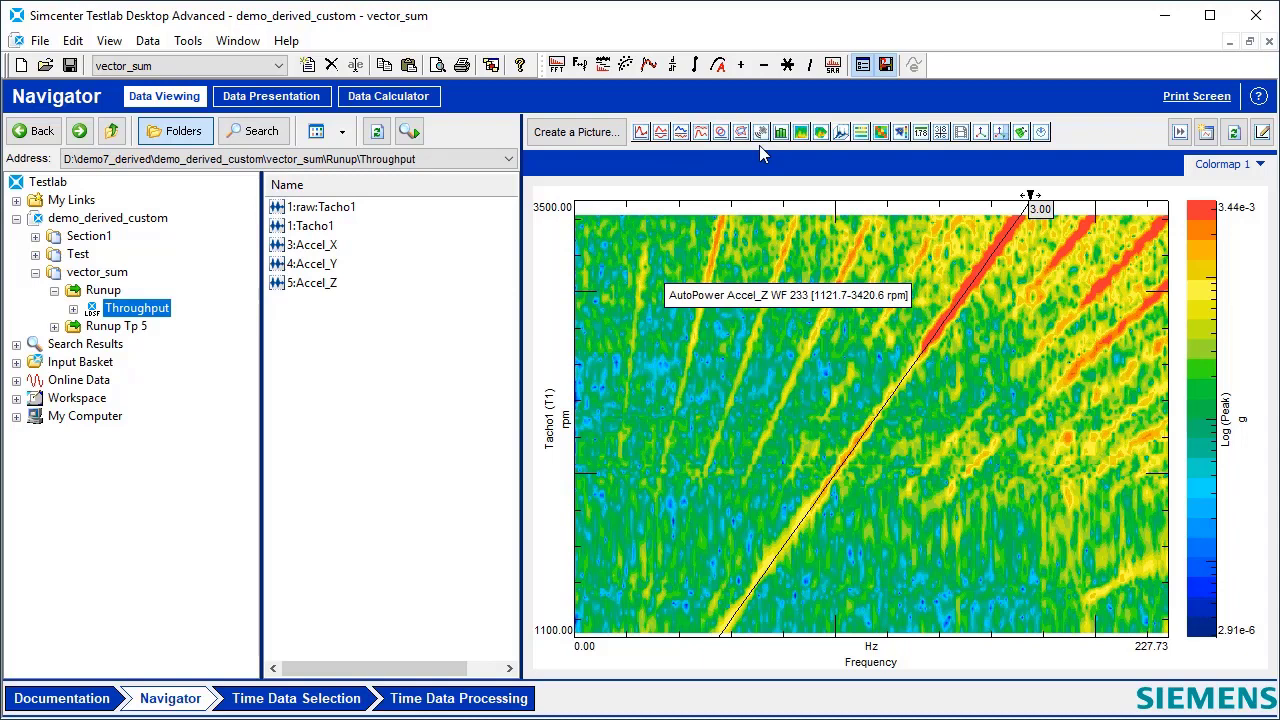
# Overlay the Accel_X, Accel_Y and Accel_Z time histories in an empty multi-trace plot
pyautogui.click(703, 133)
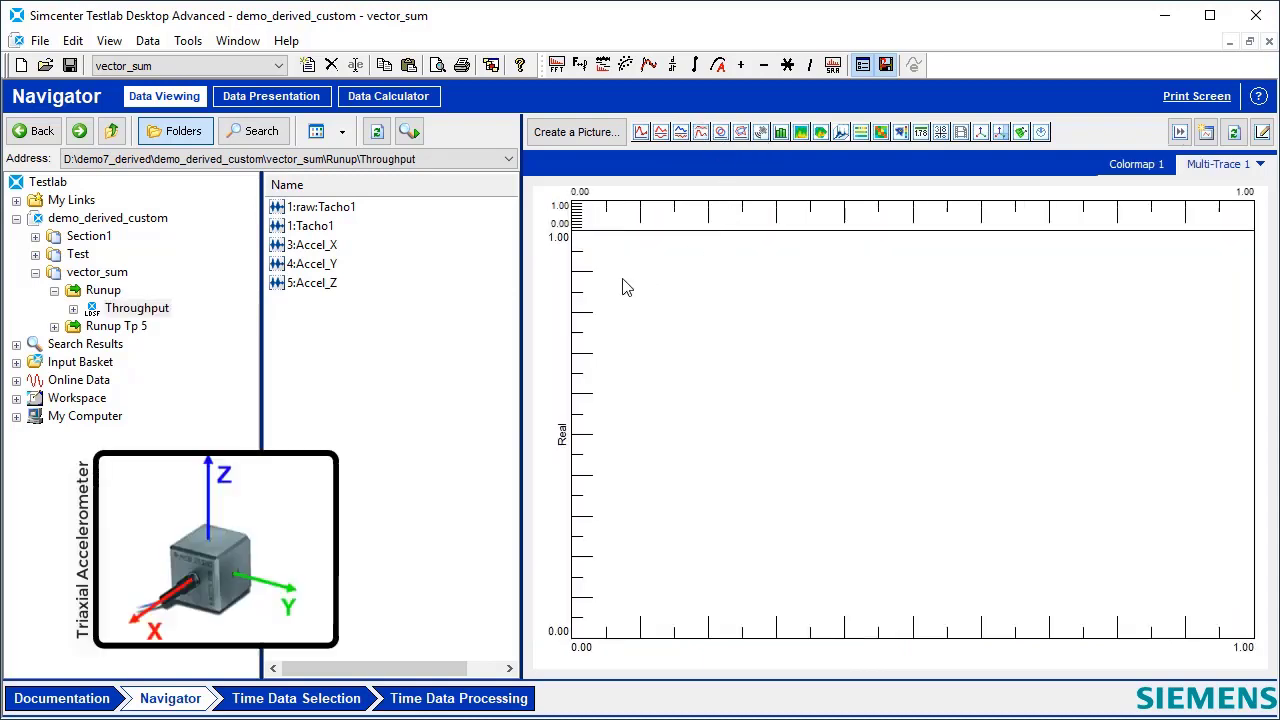
pyautogui.moveTo(328, 250)
pyautogui.mouseDown()
pyautogui.moveTo(586, 209)
pyautogui.moveTo(600, 320)
pyautogui.moveTo(349, 268)
pyautogui.moveTo(662, 400)
pyautogui.mouseUp()
pyautogui.moveTo(326, 283); pyautogui.dragTo(672, 433)
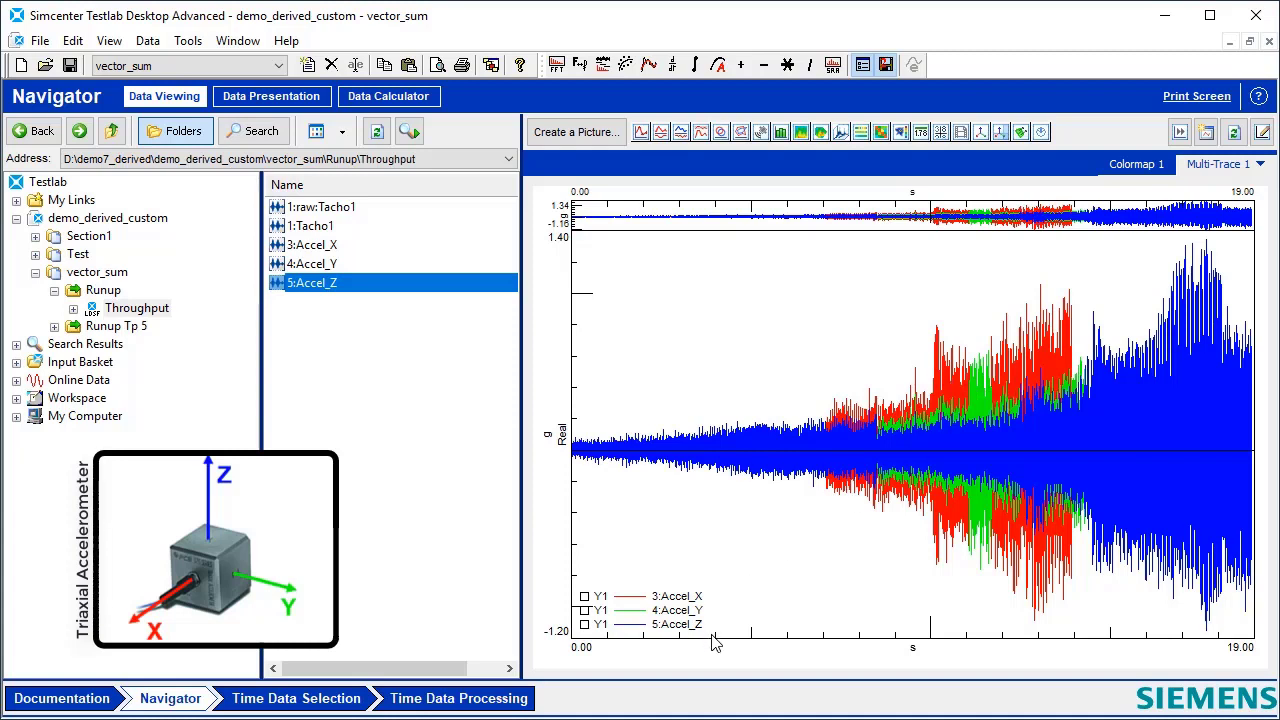
pyautogui.click(160, 310)
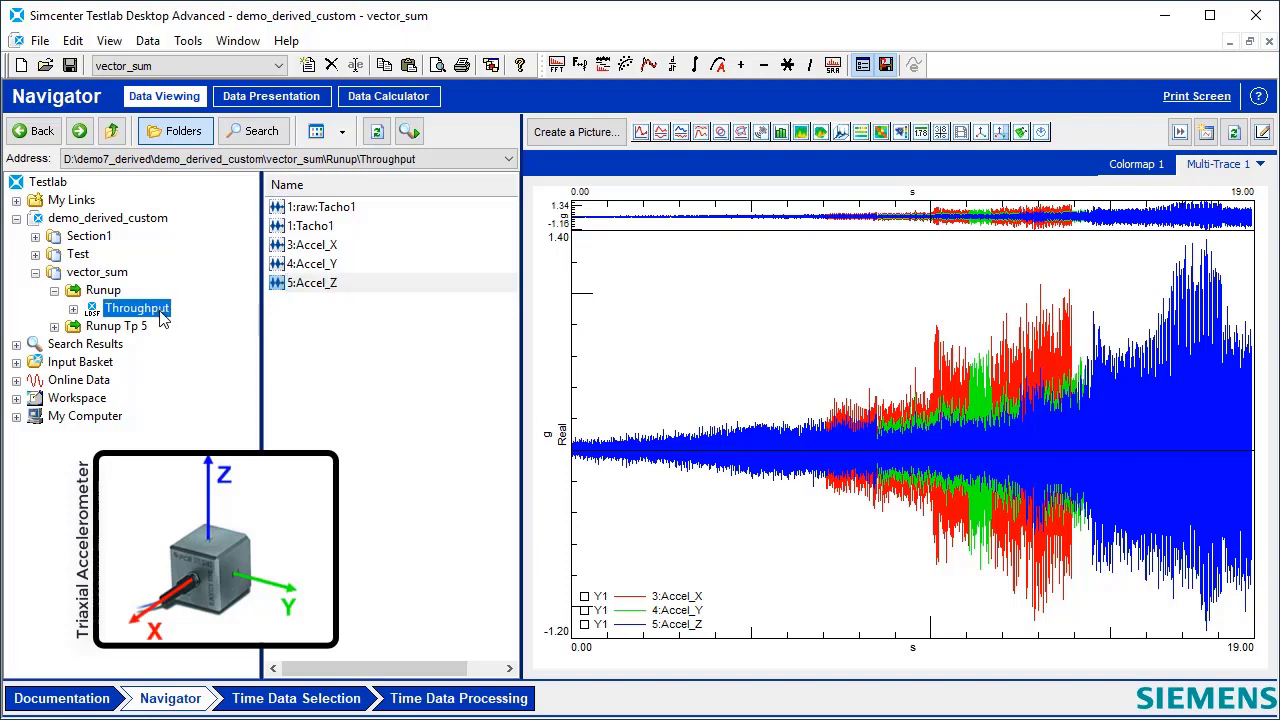
pyautogui.rightClick(160, 310)
# Add Throughput to the input basket and view Tacho1, Accel_X, Accel_Y and Accel_Z without detailed view
pyautogui.click(356, 484)
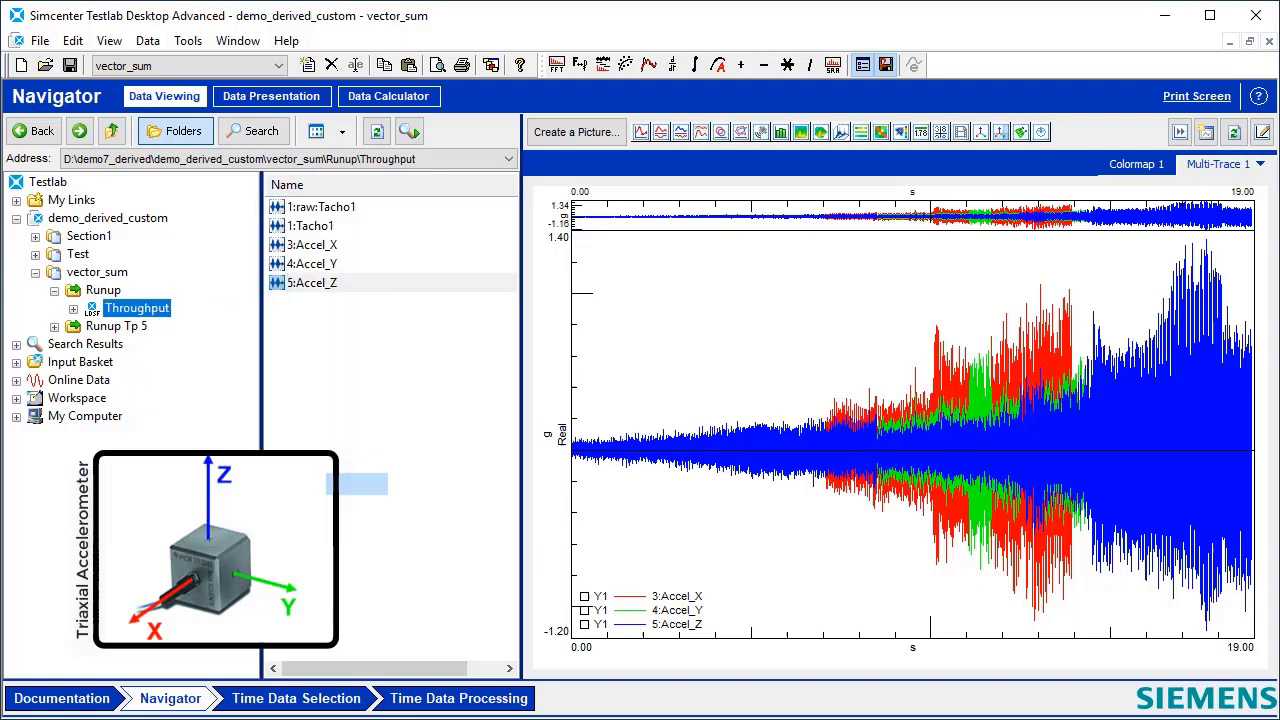
pyautogui.click(340, 700)
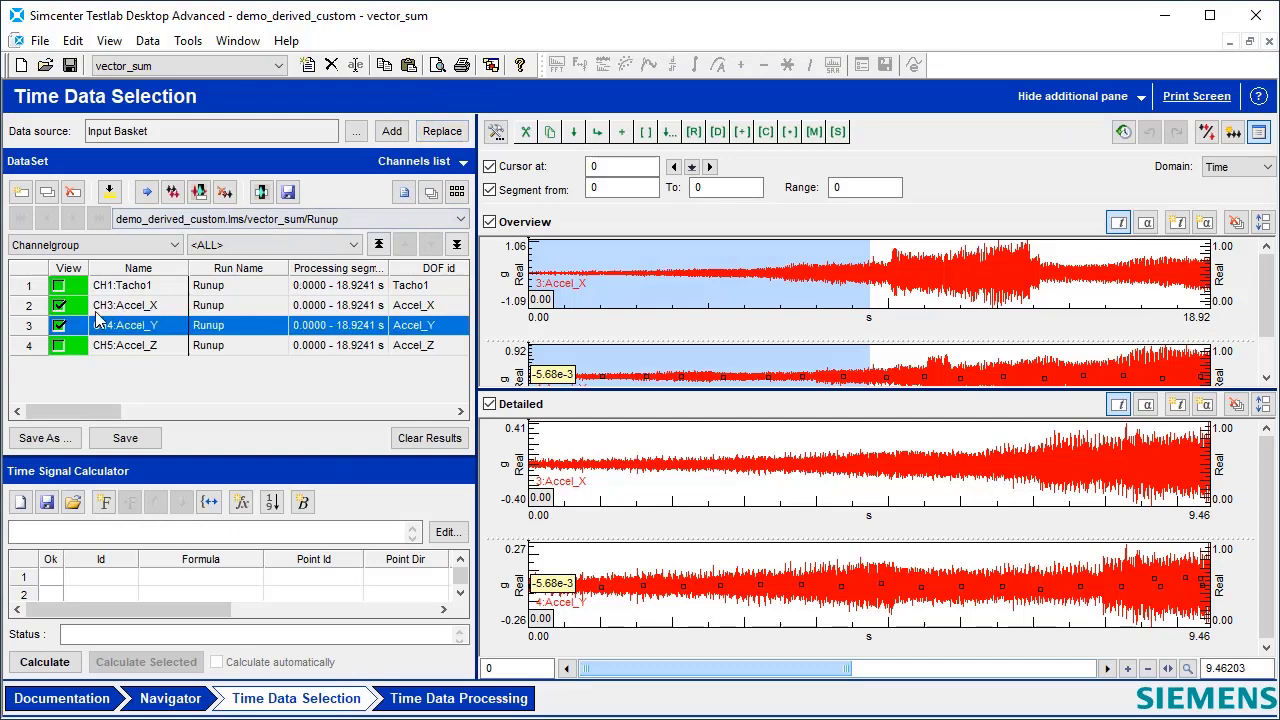
pyautogui.click(59, 345)
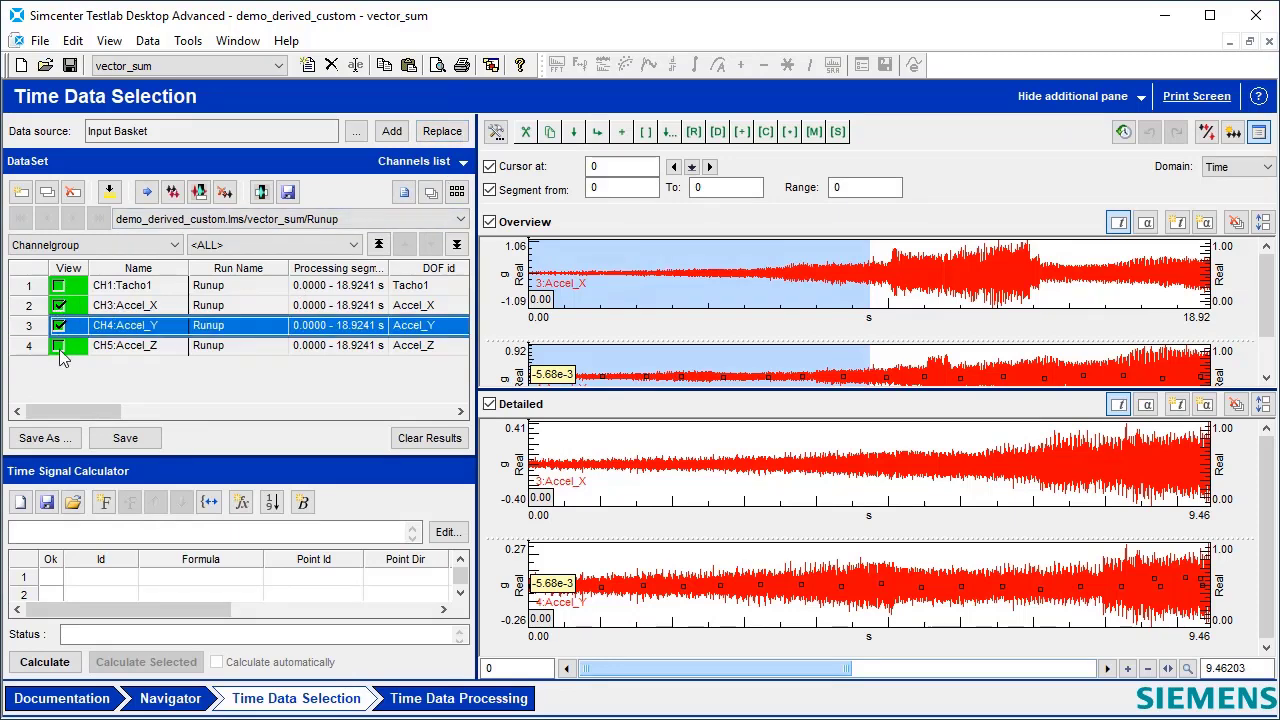
pyautogui.click(59, 285)
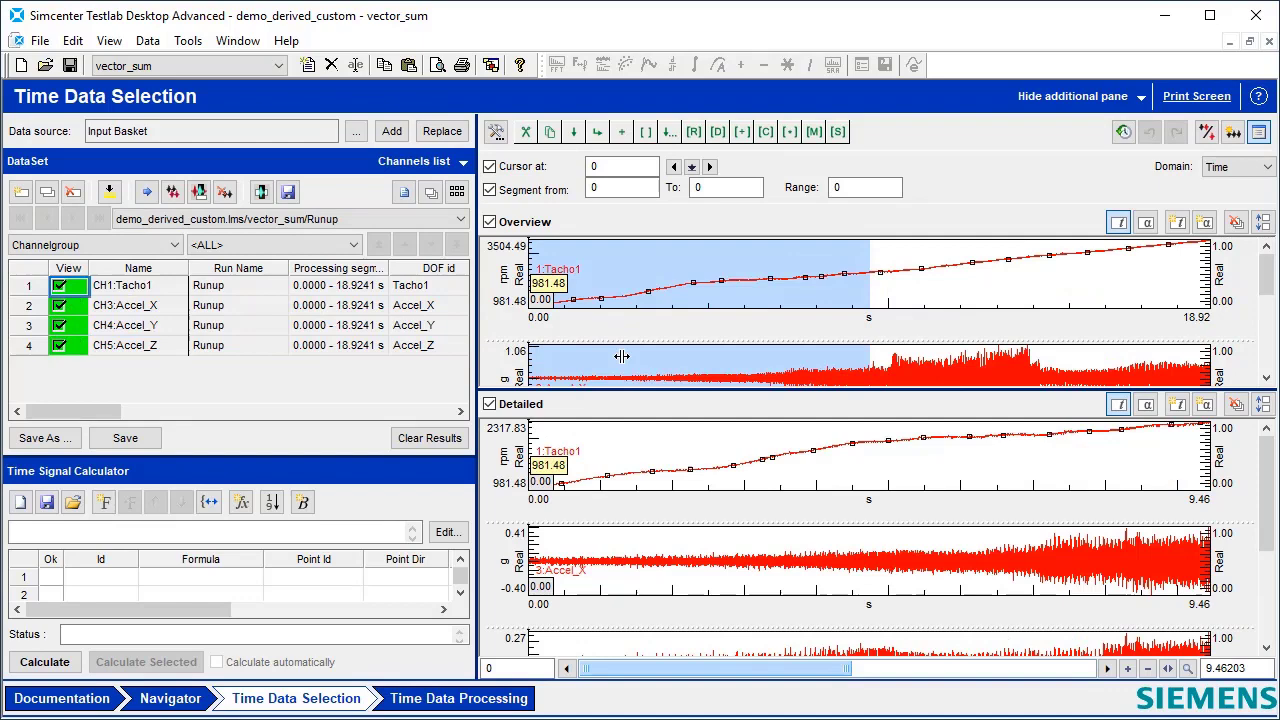
pyautogui.click(489, 404)
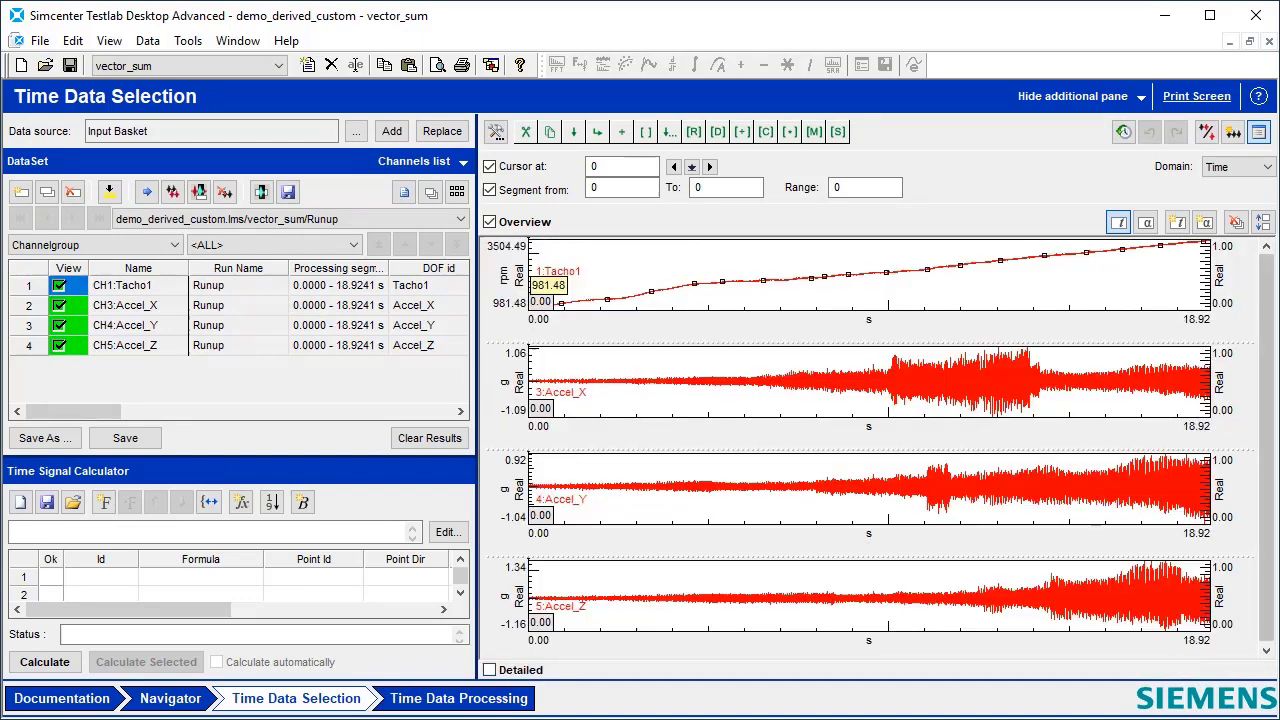
# Set order 3 of Tacho1 for sectioning in the Time Data Processing section settings
pyautogui.click(468, 703)
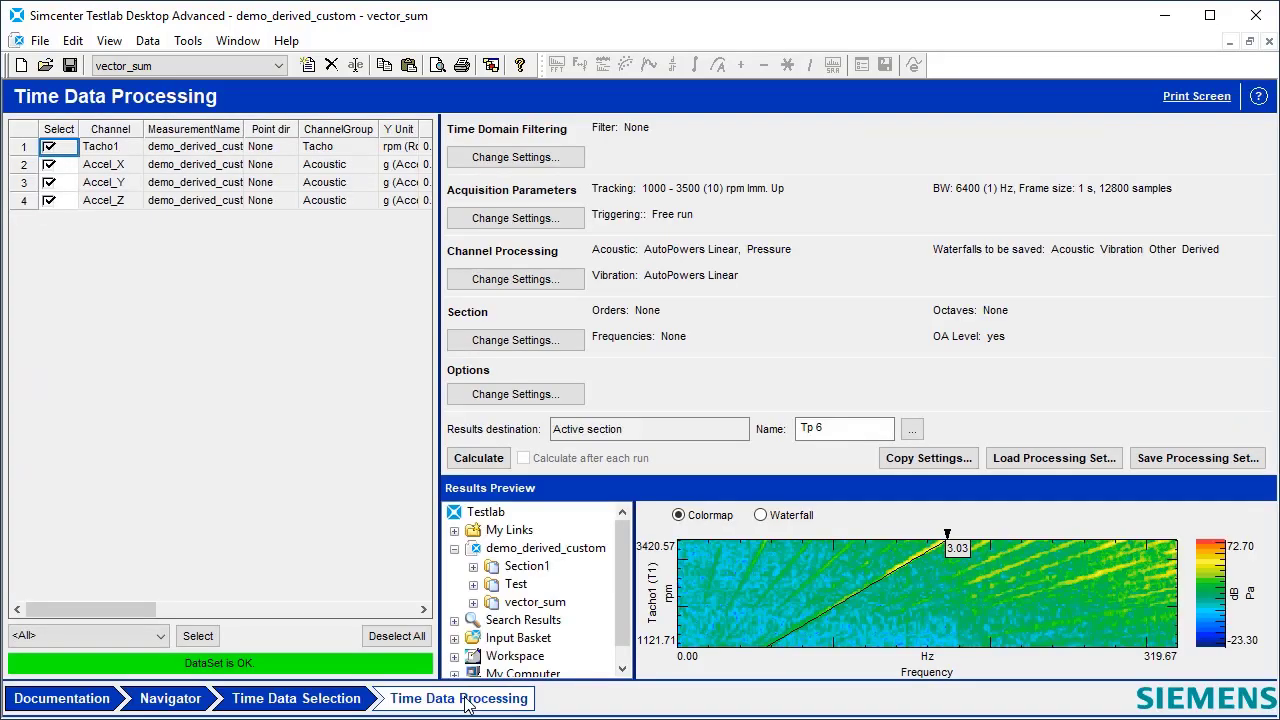
pyautogui.click(541, 345)
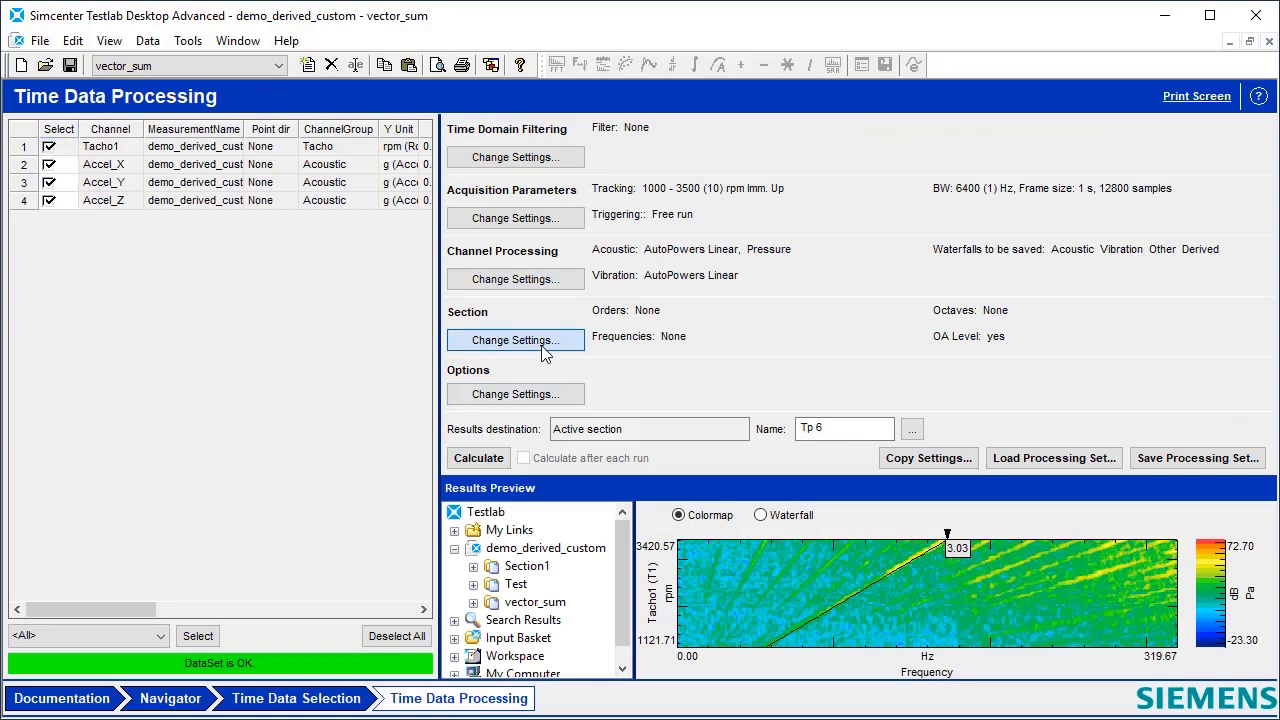
pyautogui.click(349, 227)
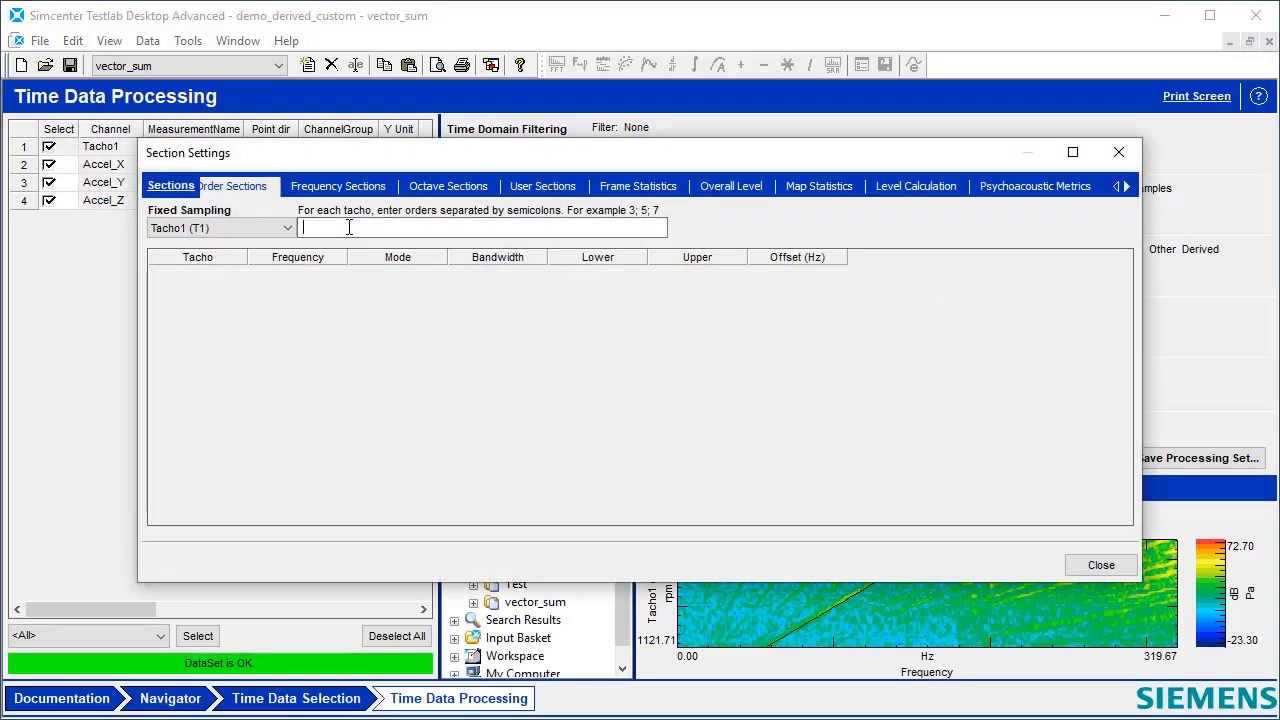
pyautogui.write('3')
pyautogui.press('Return')
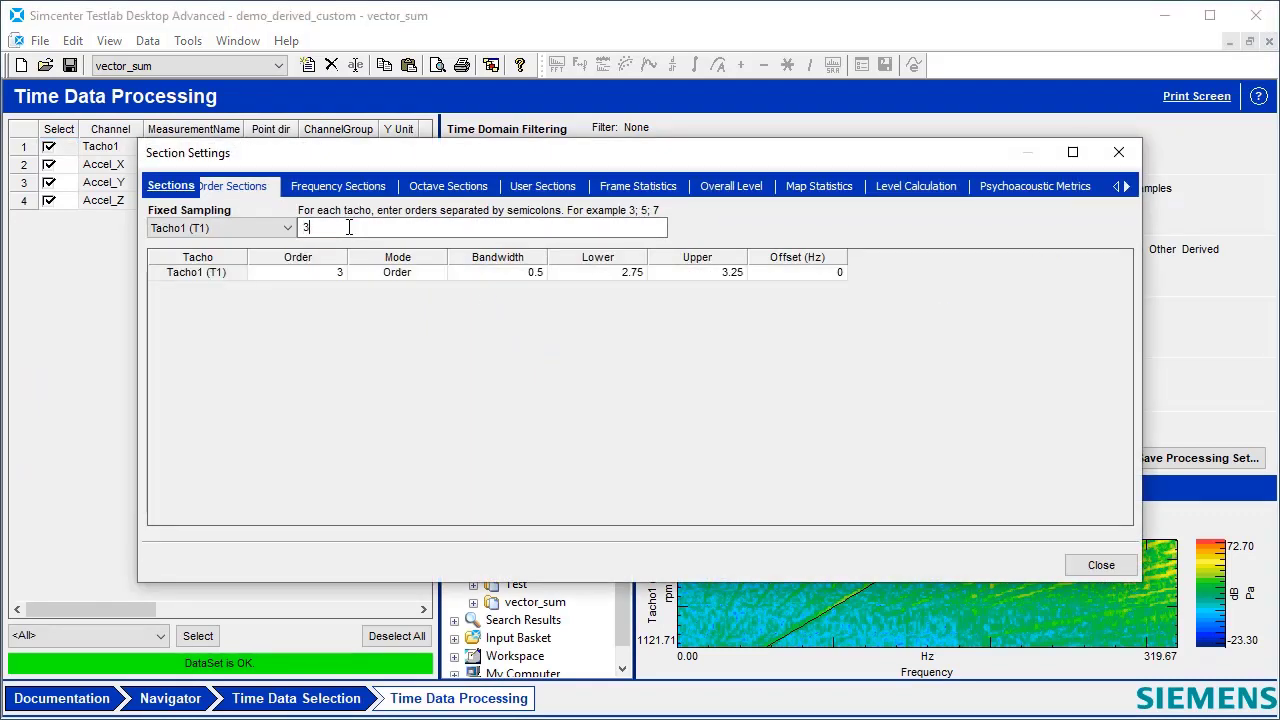
pyautogui.click(1101, 566)
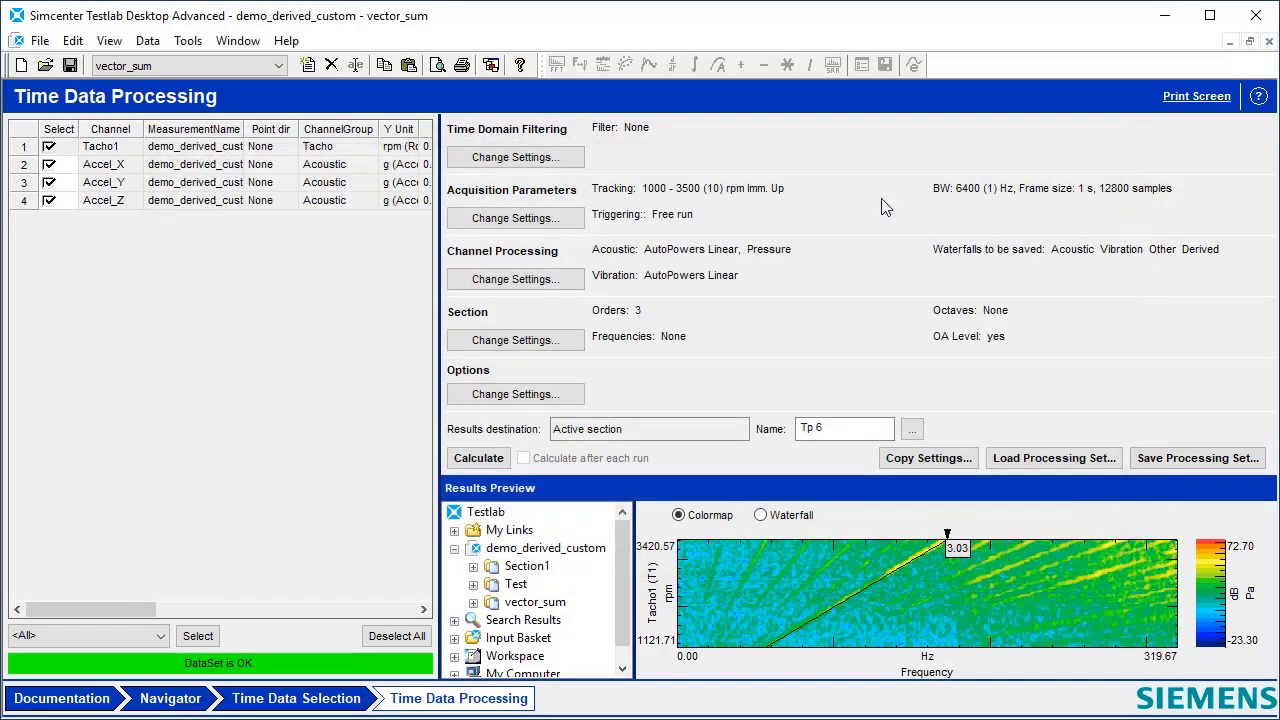
# Enable min, max and increment tracking at 1000–3500 rpm in 10 rpm steps
pyautogui.click(516, 216)
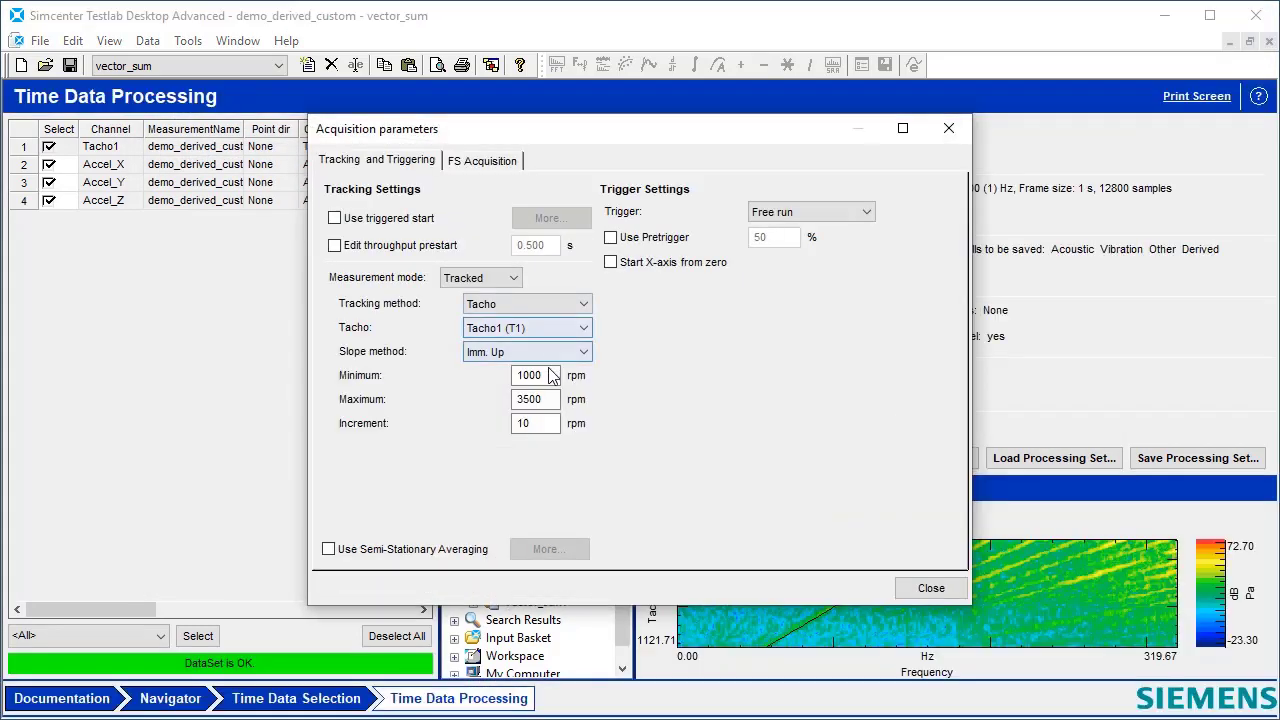
pyautogui.click(550, 399)
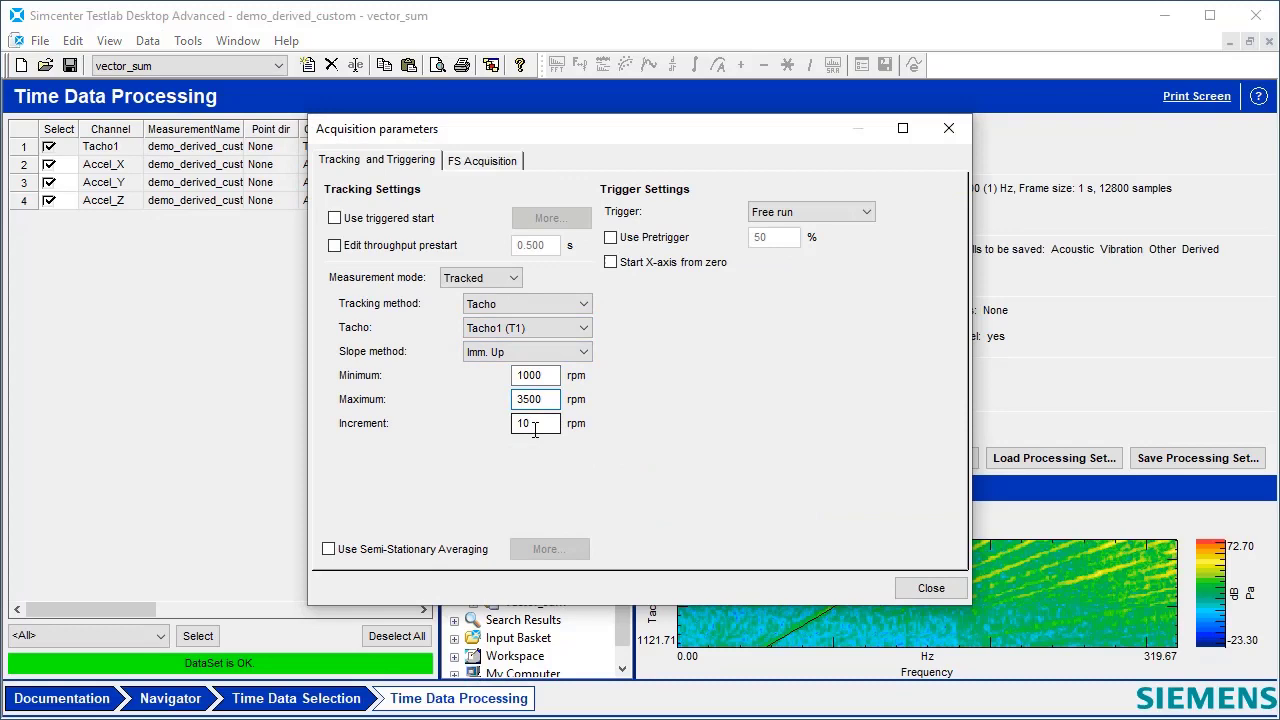
pyautogui.click(529, 423)
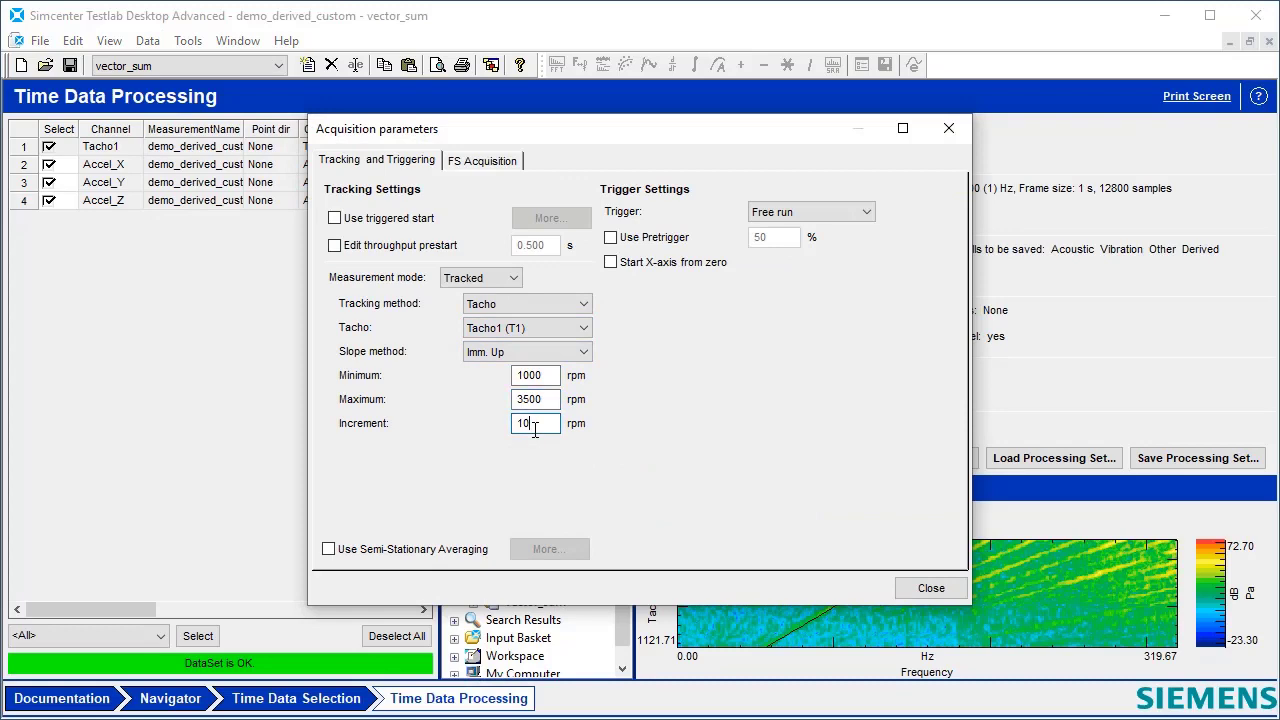
pyautogui.click(931, 590)
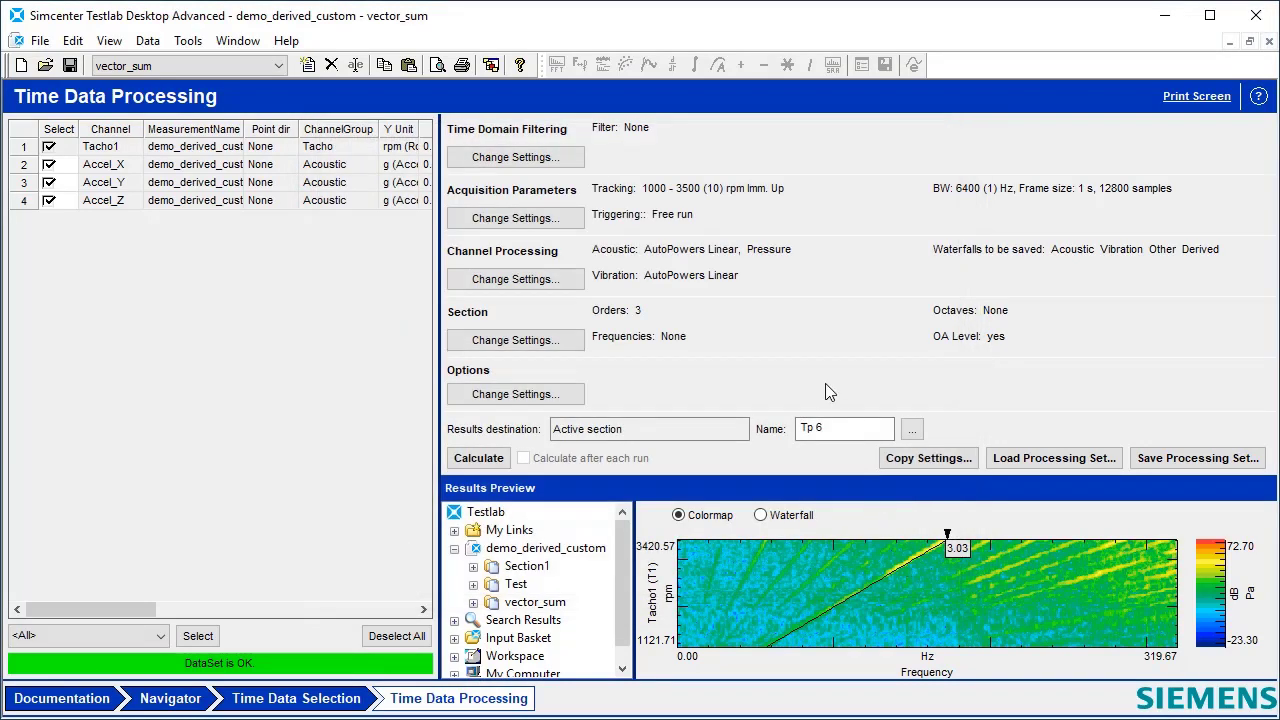
# Start a derived channel formula using the VECTORSUM function
pyautogui.click(519, 280)
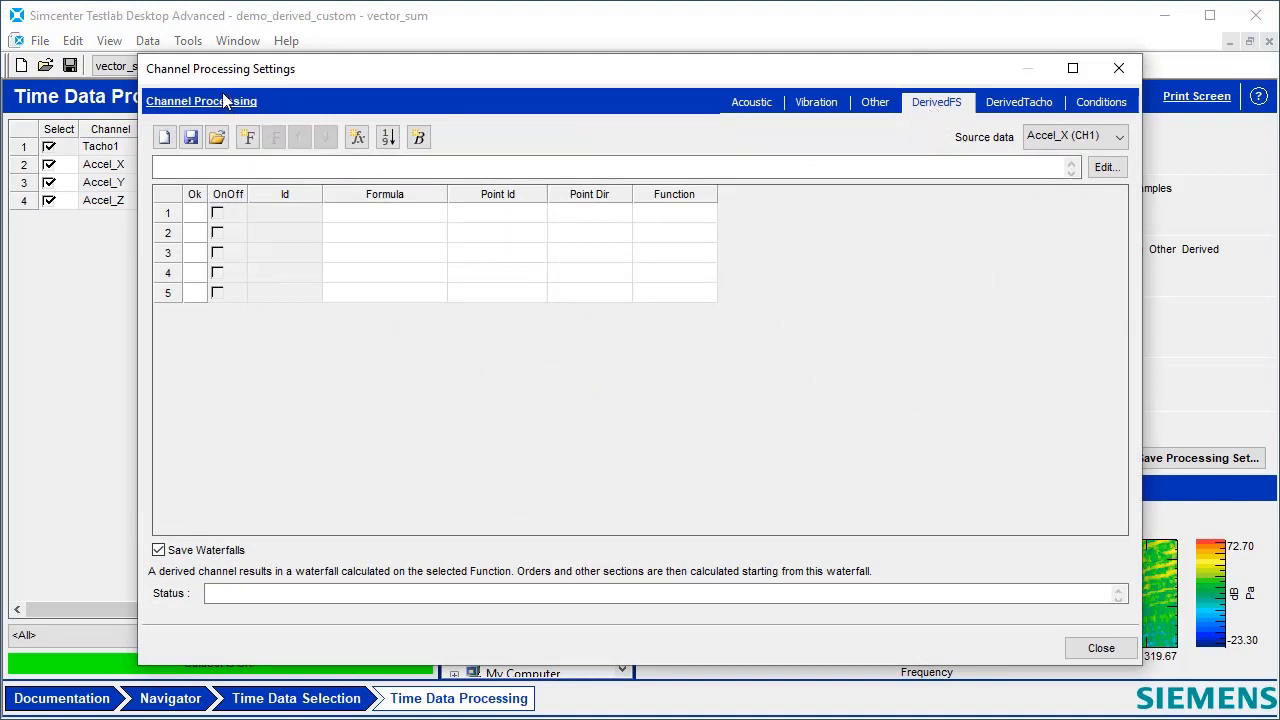
pyautogui.click(408, 222)
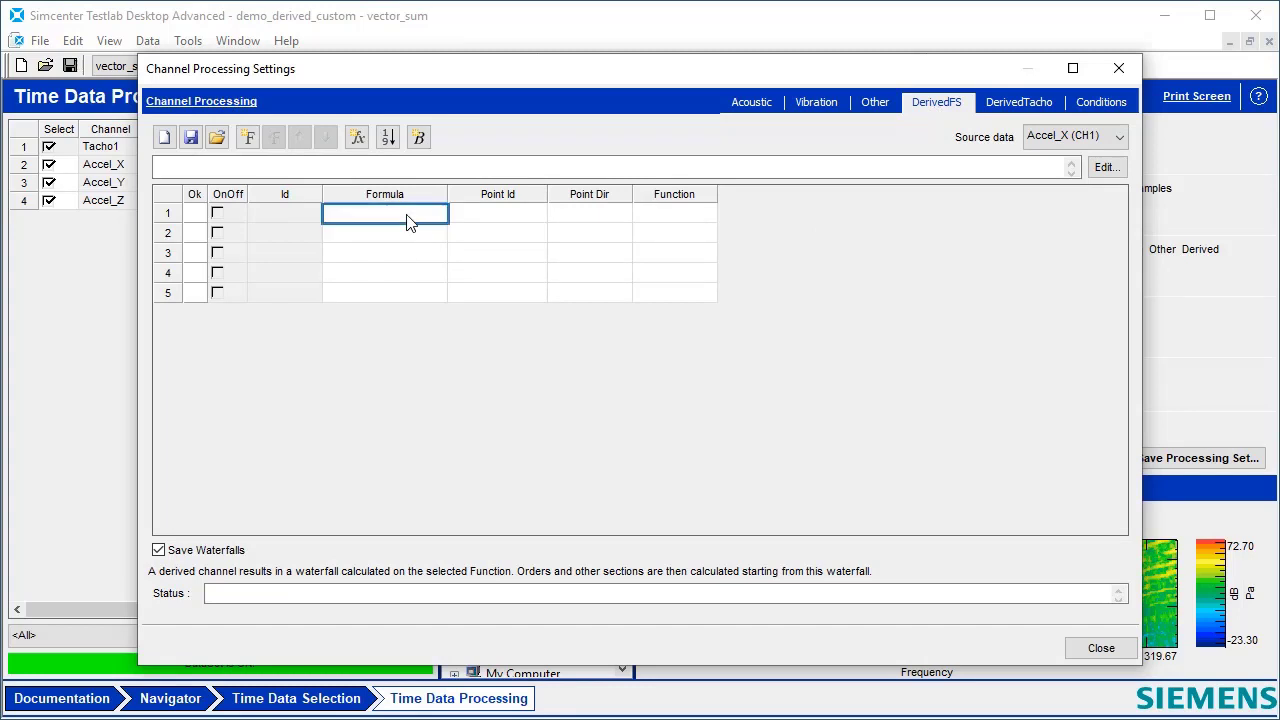
pyautogui.click(357, 137)
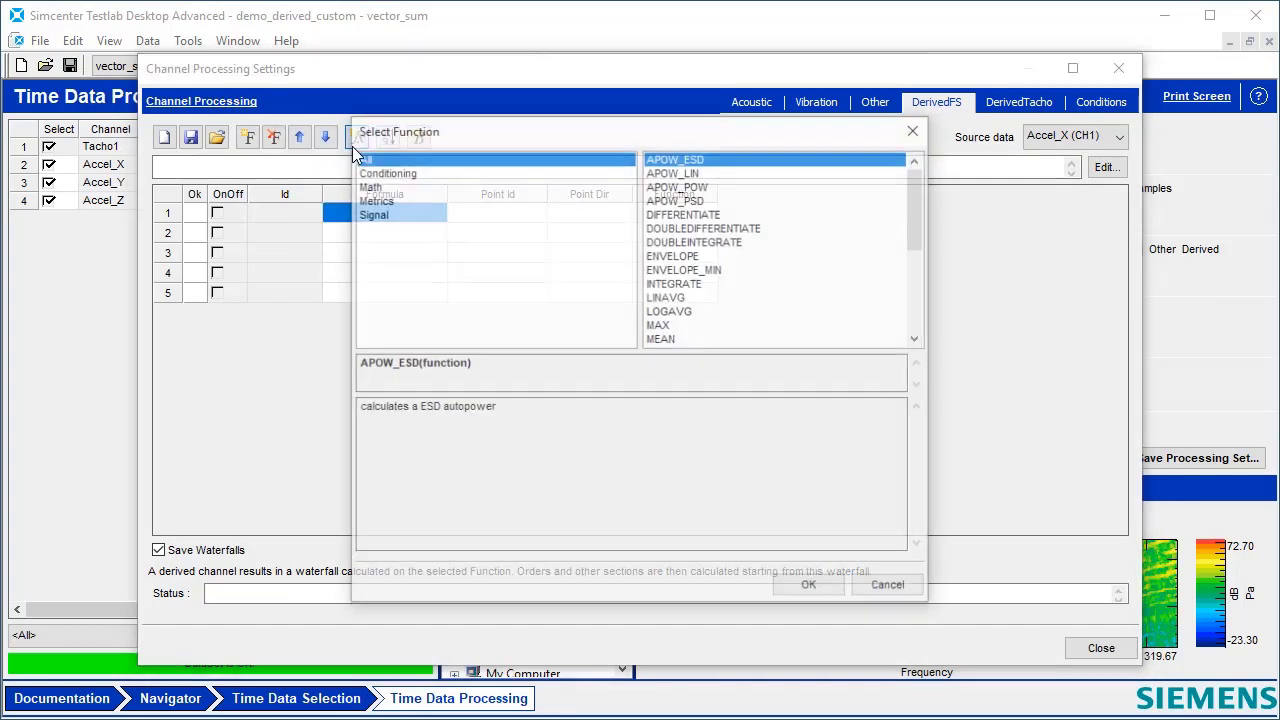
pyautogui.moveTo(920, 225); pyautogui.dragTo(913, 312)
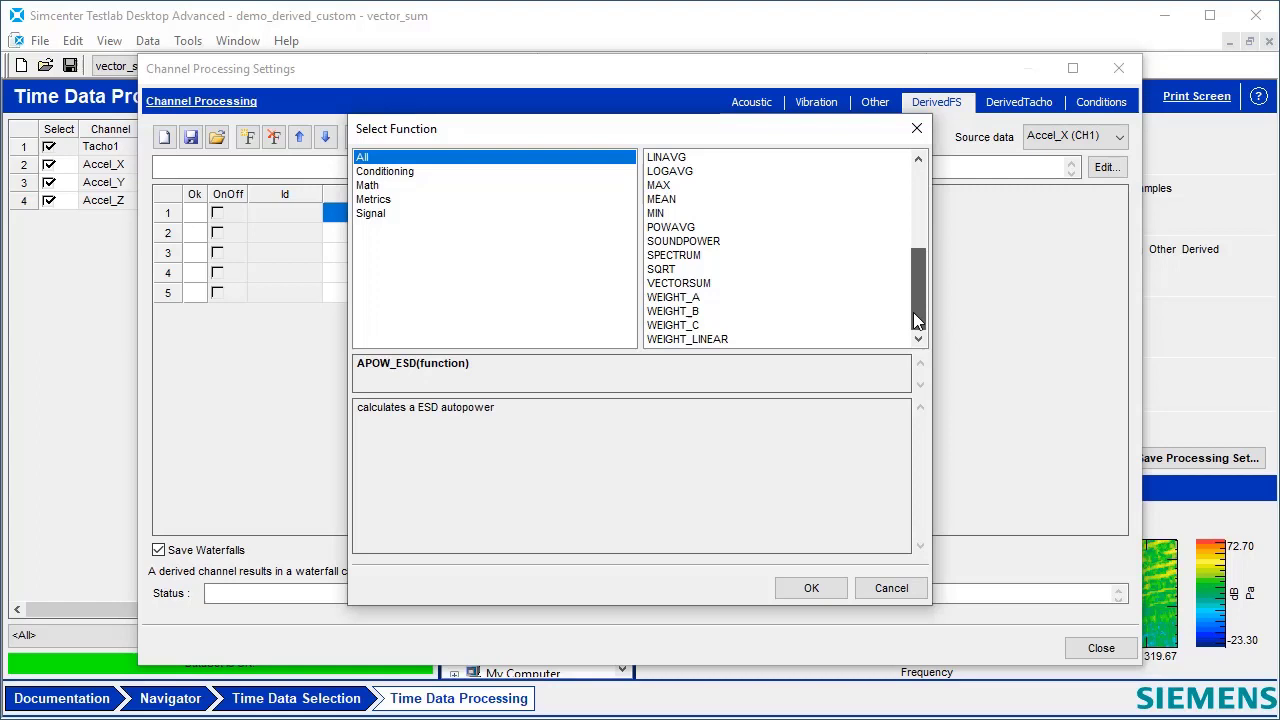
pyautogui.click(730, 287)
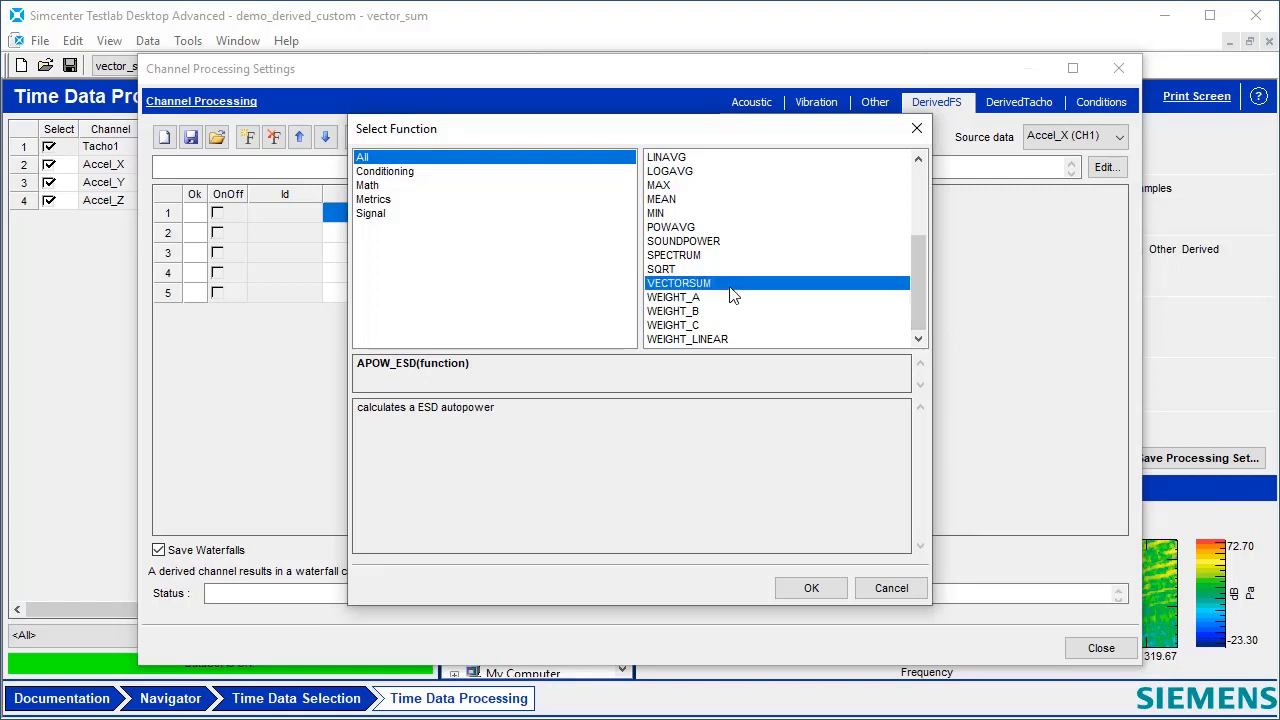
pyautogui.click(812, 590)
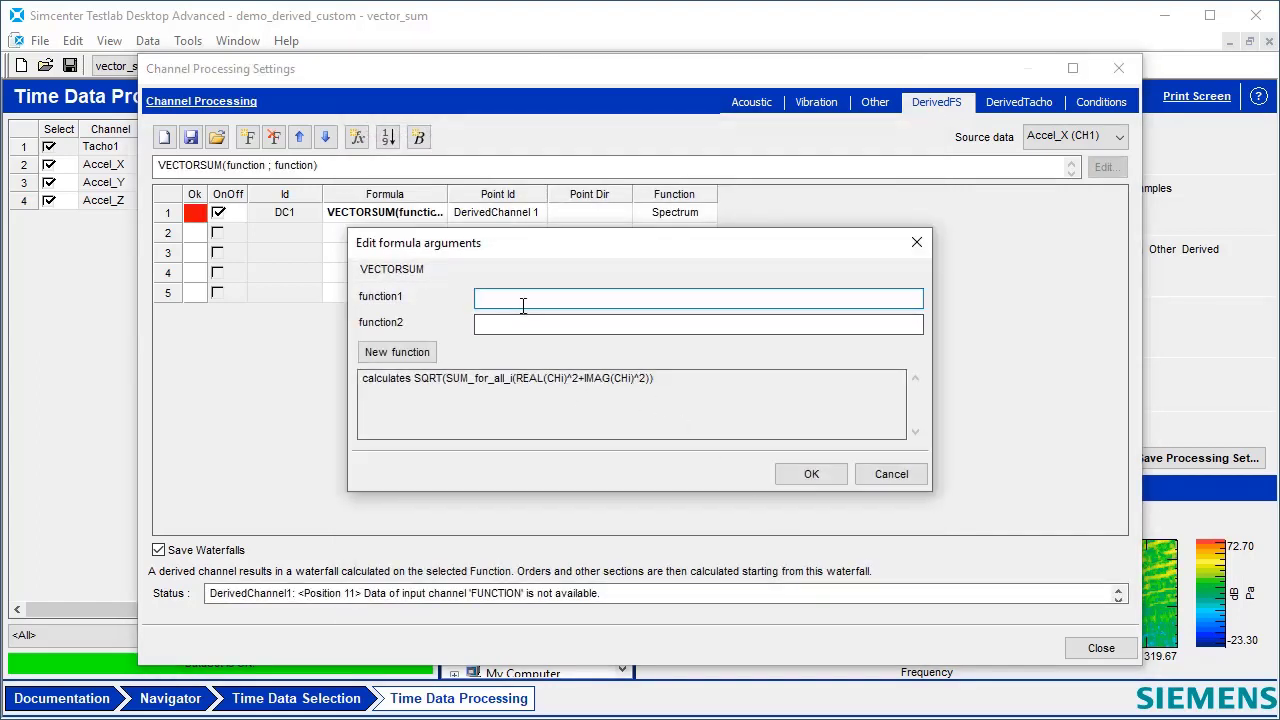
# Give VECTORSUM the three channel arguments CH1, CH2 and CH3
pyautogui.click(1097, 140)
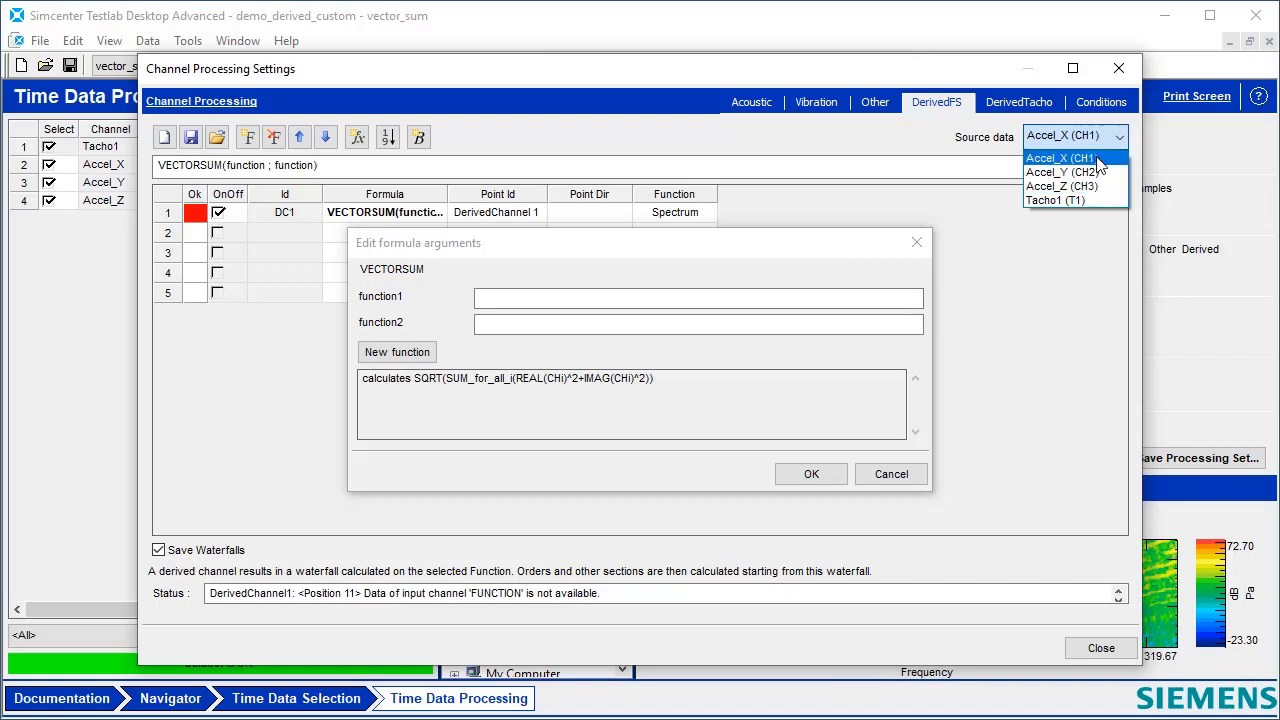
pyautogui.click(631, 304)
pyautogui.write('CH1')
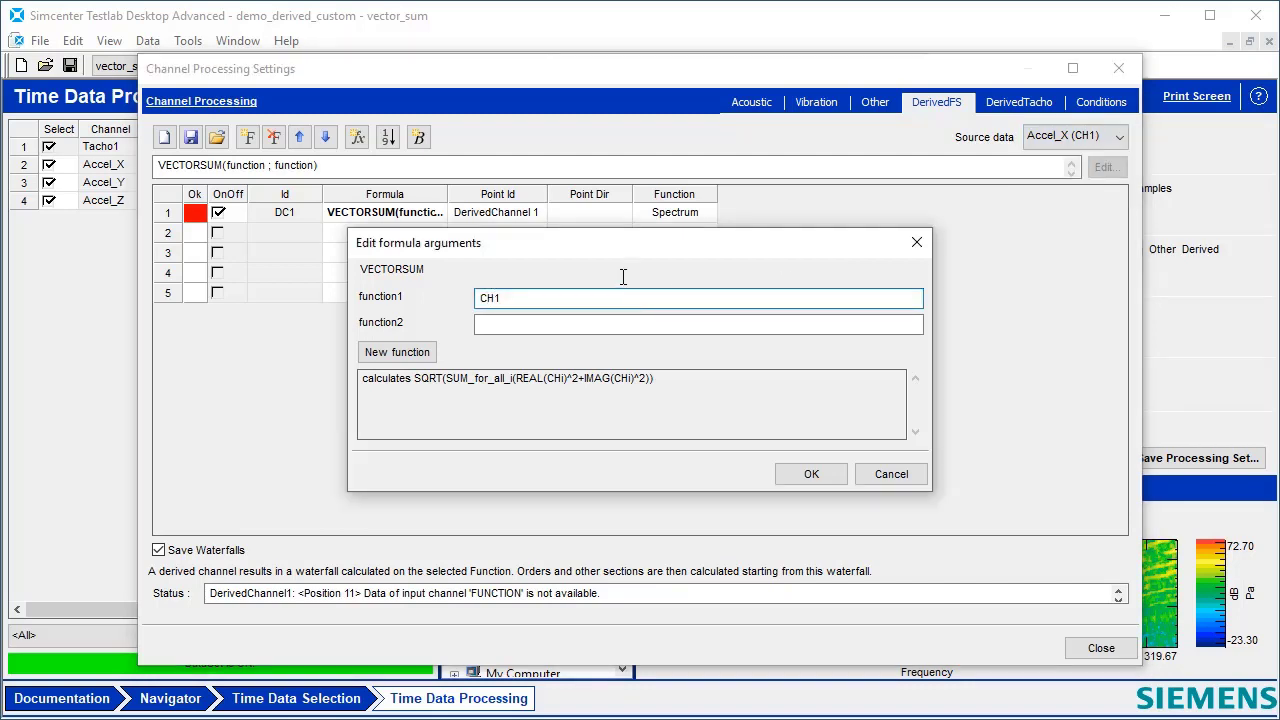
pyautogui.click(523, 326)
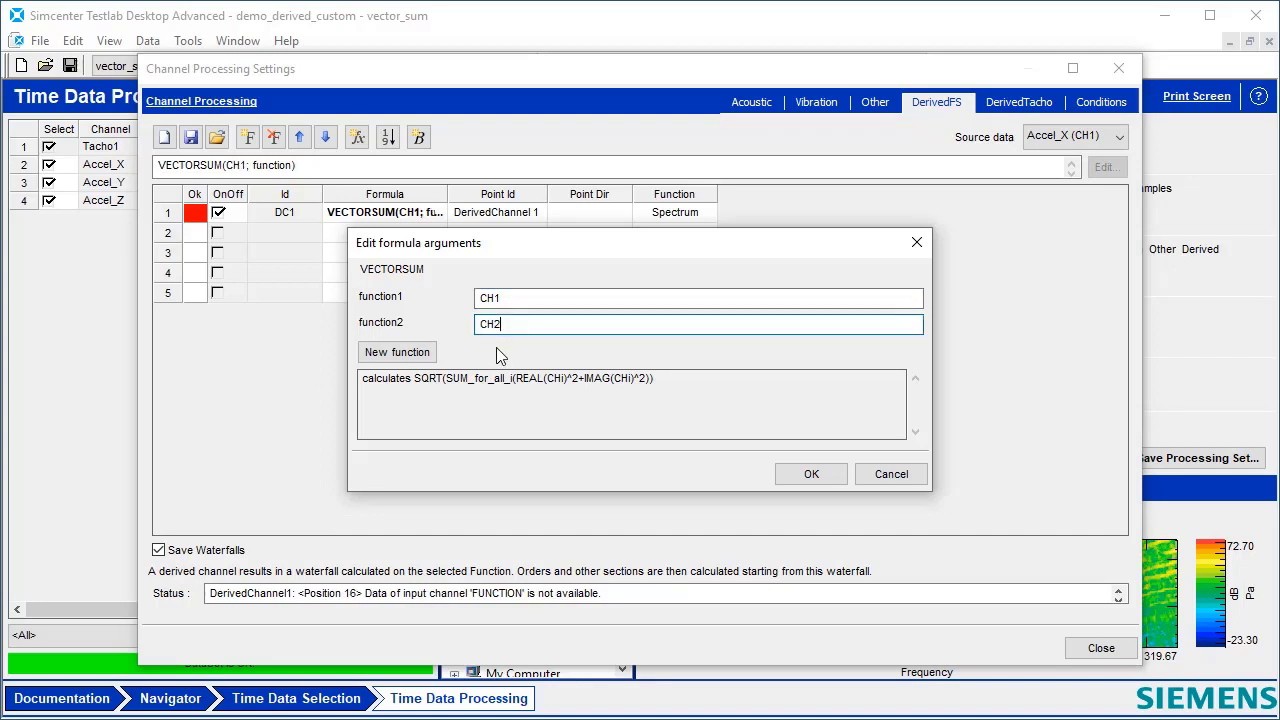
pyautogui.click(397, 360)
pyautogui.click(483, 351)
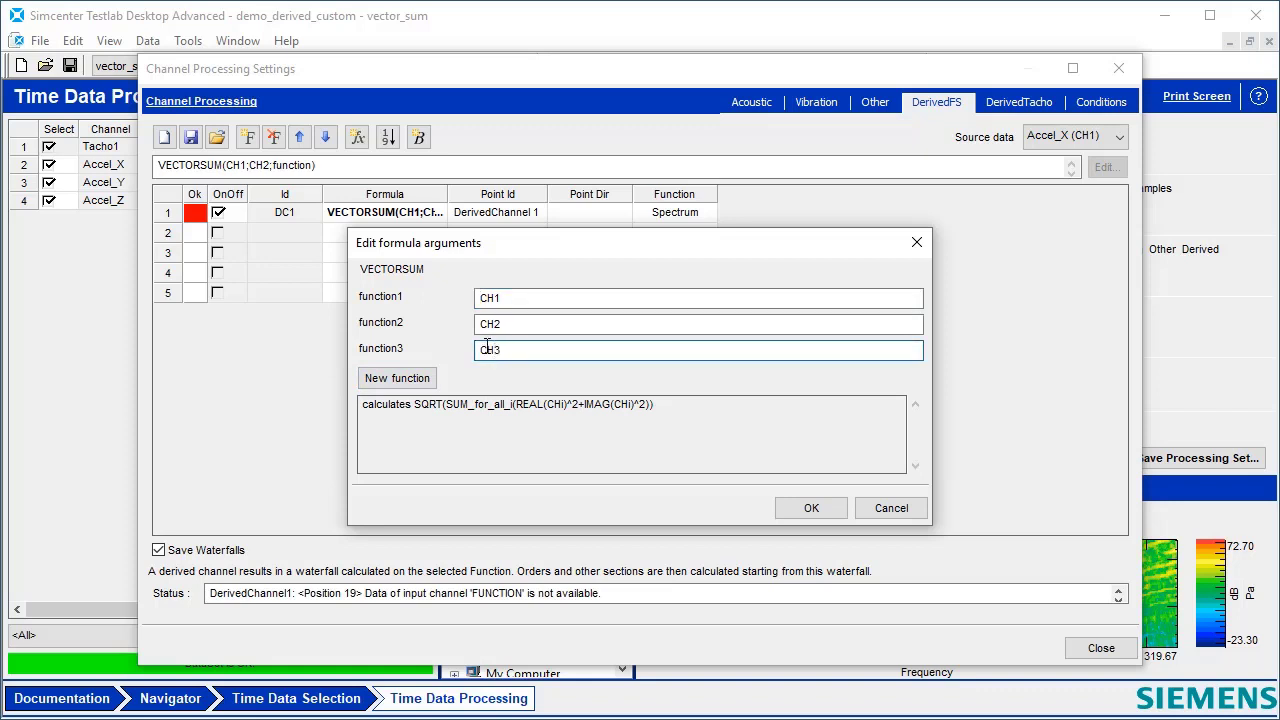
pyautogui.click(811, 507)
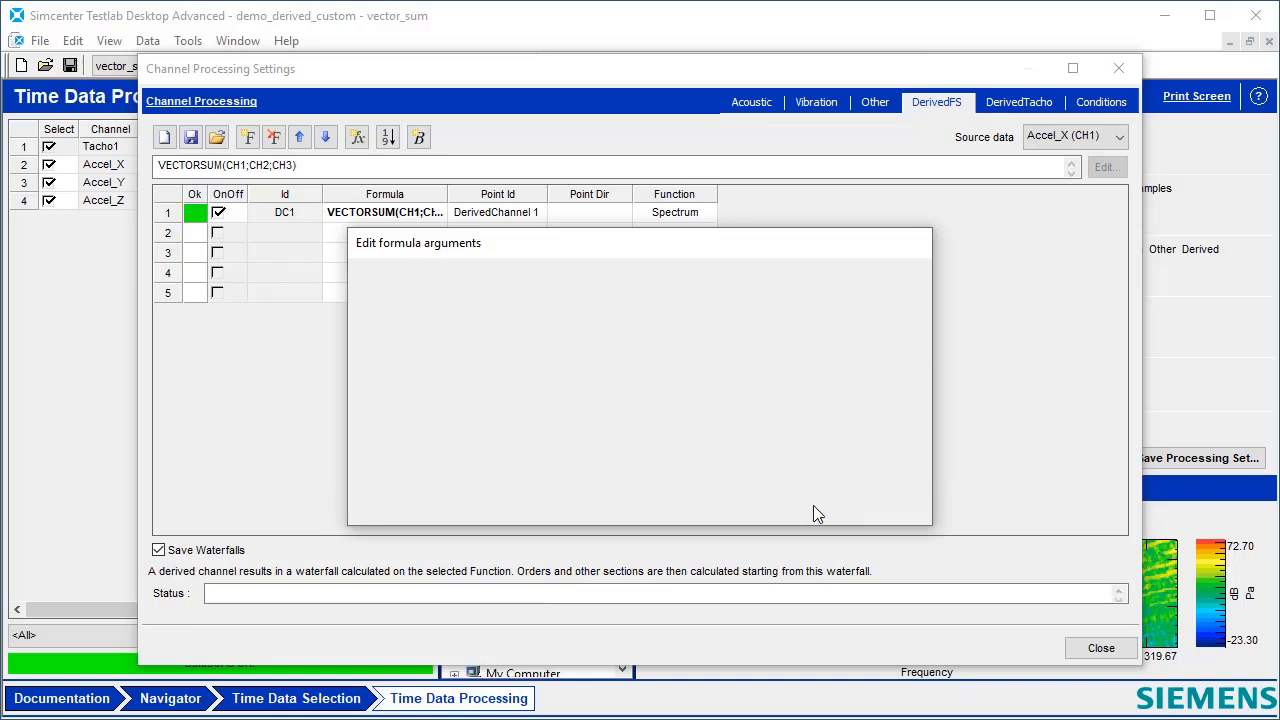
# Set the derived channel's point ID to VectorSum and calculate the processing
pyautogui.click(521, 217)
pyautogui.write('V')
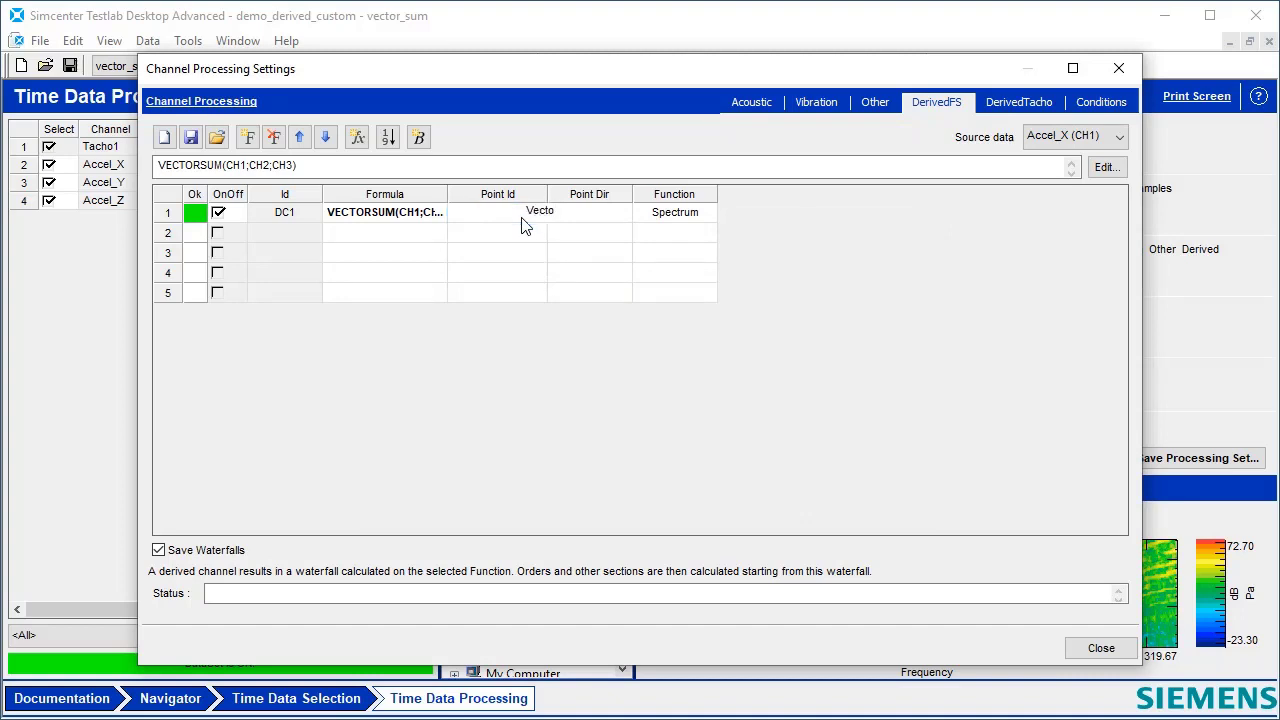
pyautogui.write('ectorSum')
pyautogui.click(599, 242)
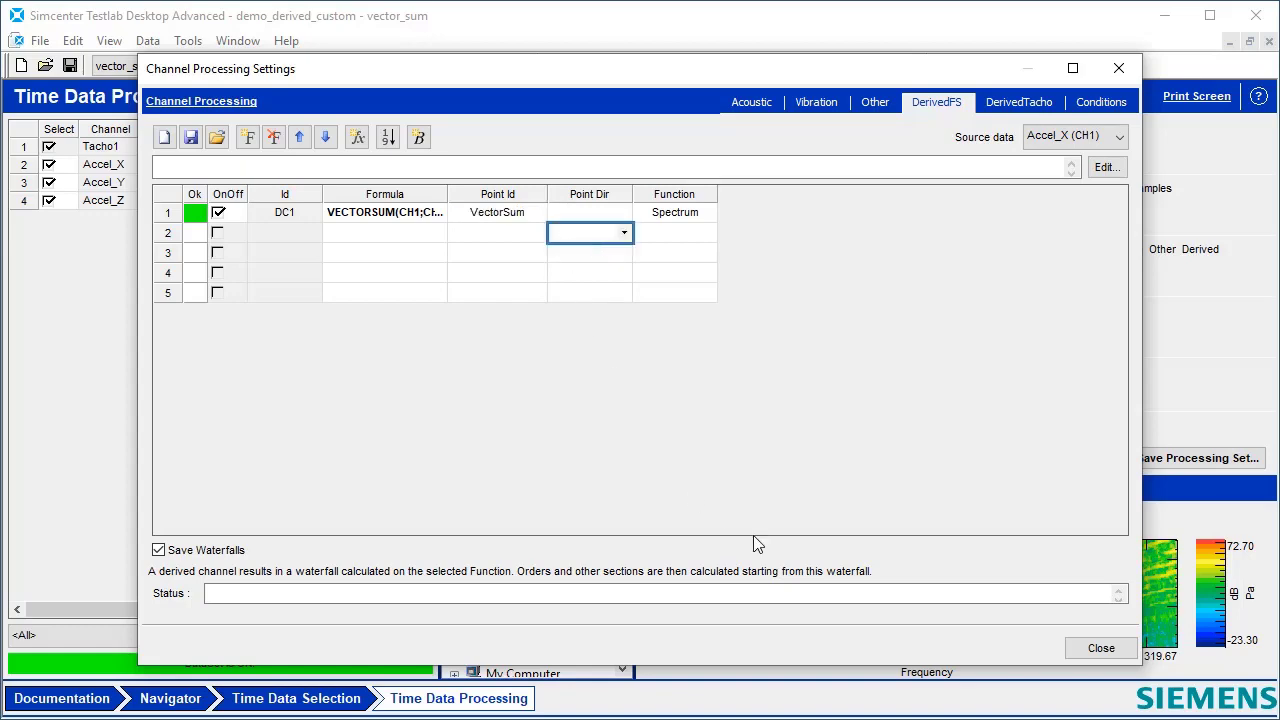
pyautogui.click(1100, 648)
pyautogui.click(489, 462)
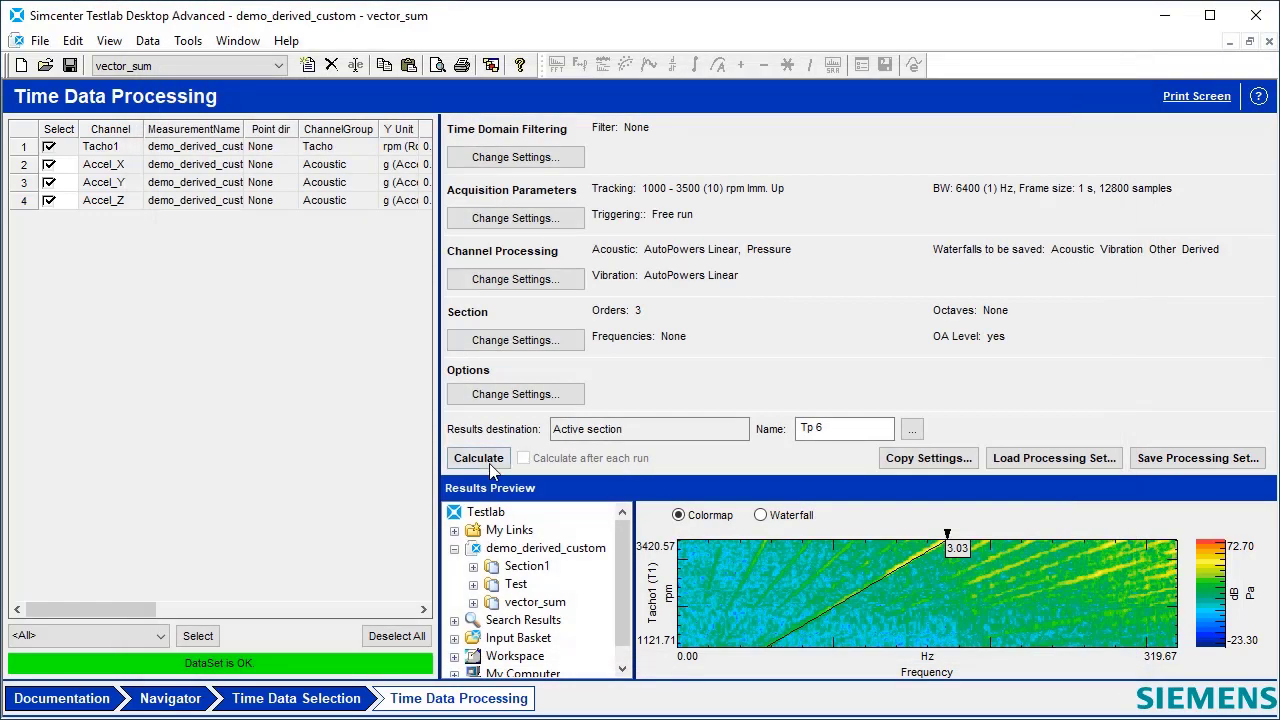
# In Navigator, expand Runup Tp 6 down to Tracked processing > Fixed sampling > Runup > Sections > Orders
pyautogui.click(172, 698)
pyautogui.click(54, 345)
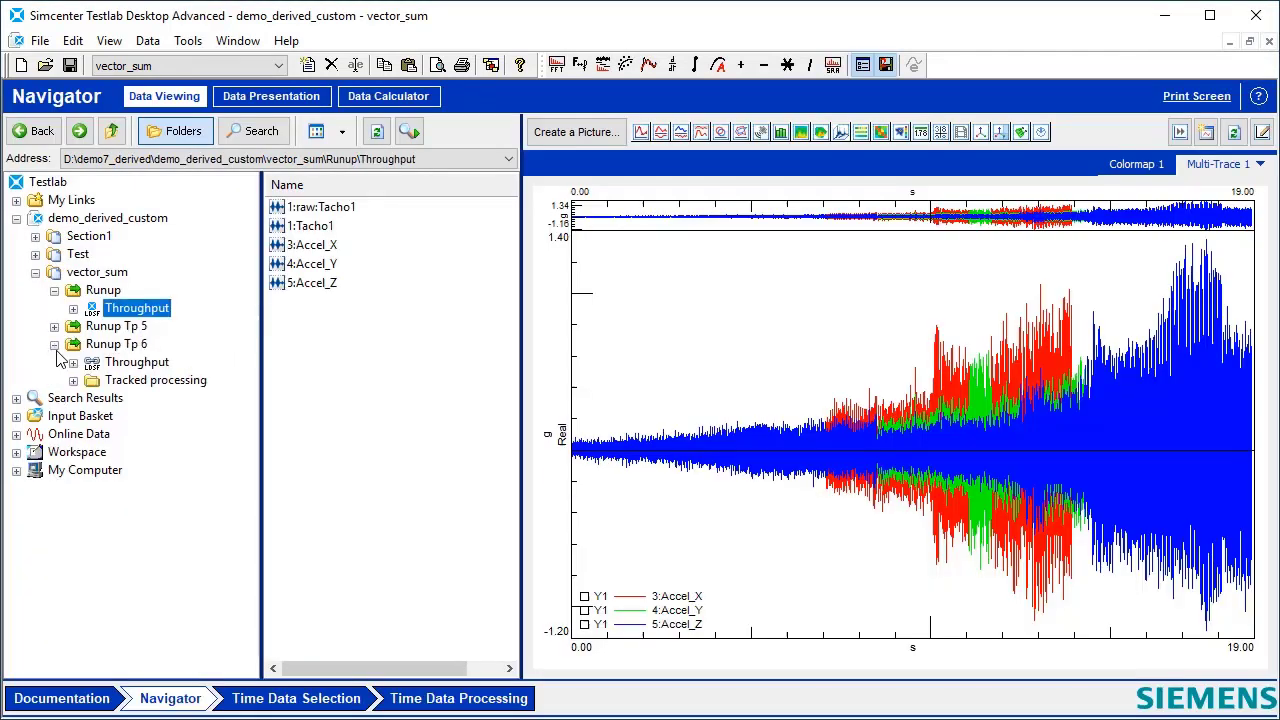
pyautogui.click(73, 380)
pyautogui.click(92, 398)
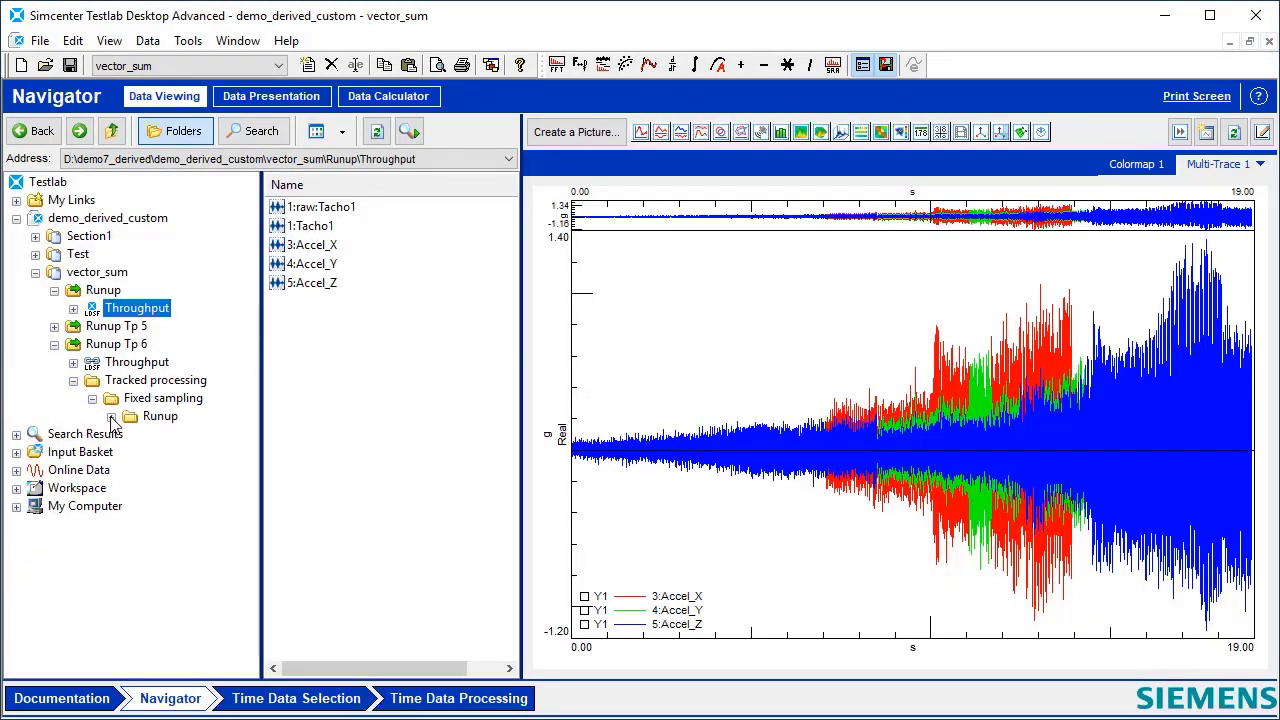
pyautogui.click(111, 416)
pyautogui.click(130, 434)
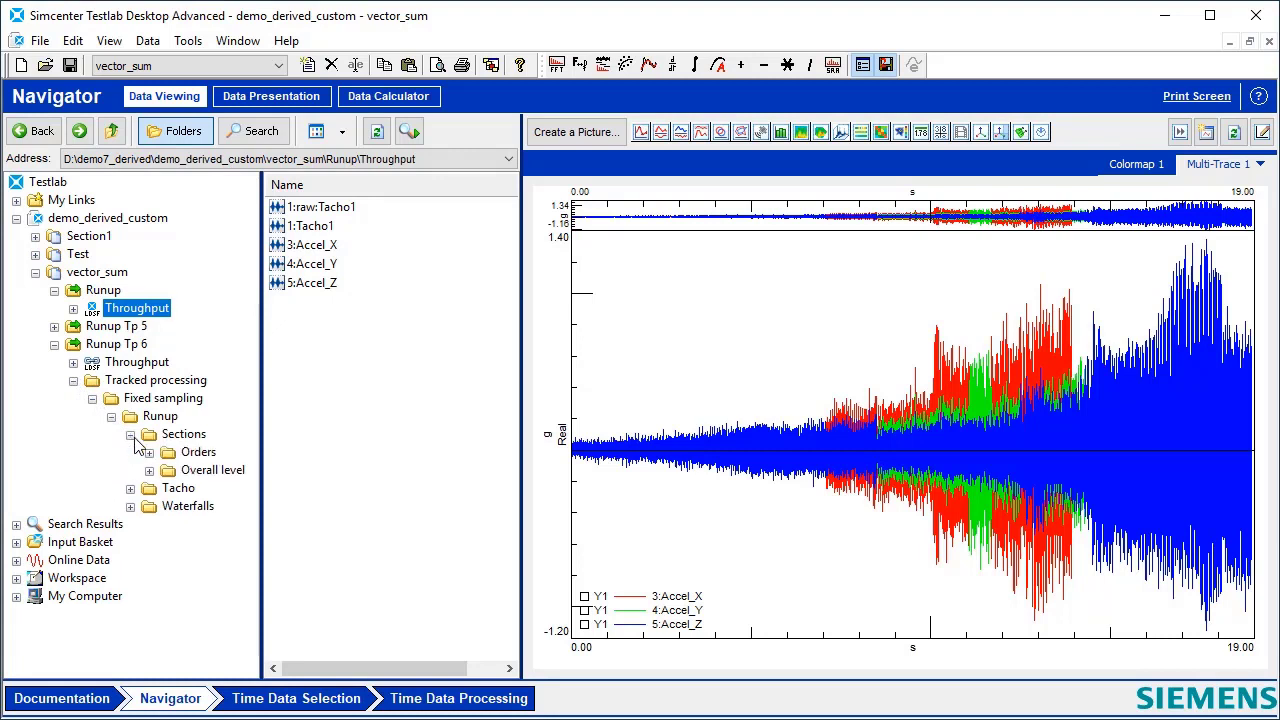
pyautogui.click(196, 452)
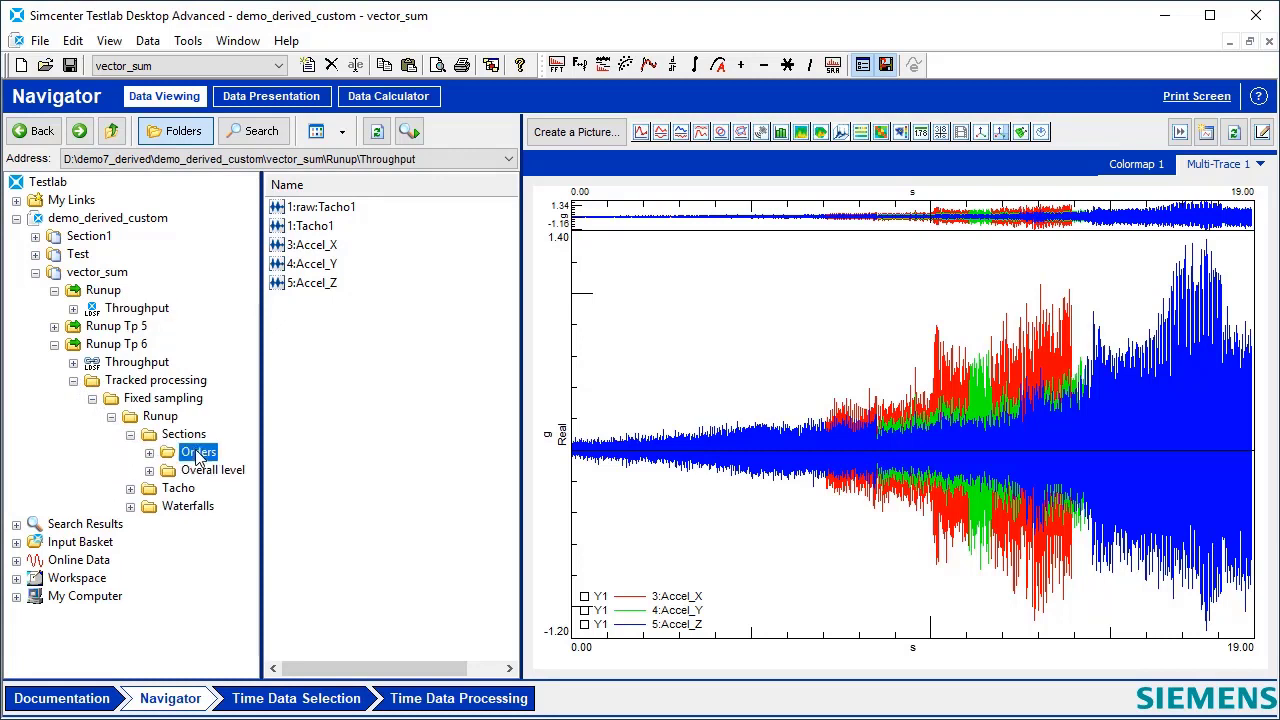
# Overlay the four Order 3.00 curves in a FrontBack display and open VectorSum's curve style
pyautogui.click(641, 132)
pyautogui.moveTo(408, 320); pyautogui.dragTo(712, 400)
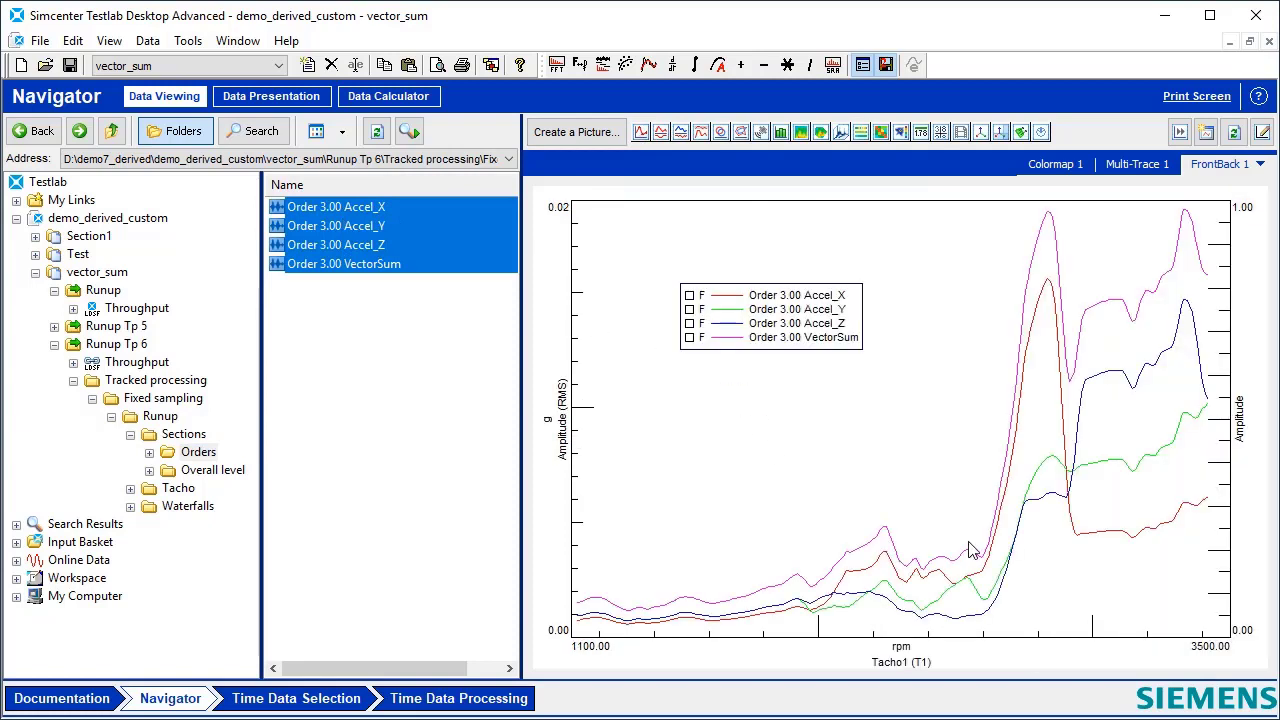
pyautogui.click(1107, 470)
pyautogui.click(1114, 535)
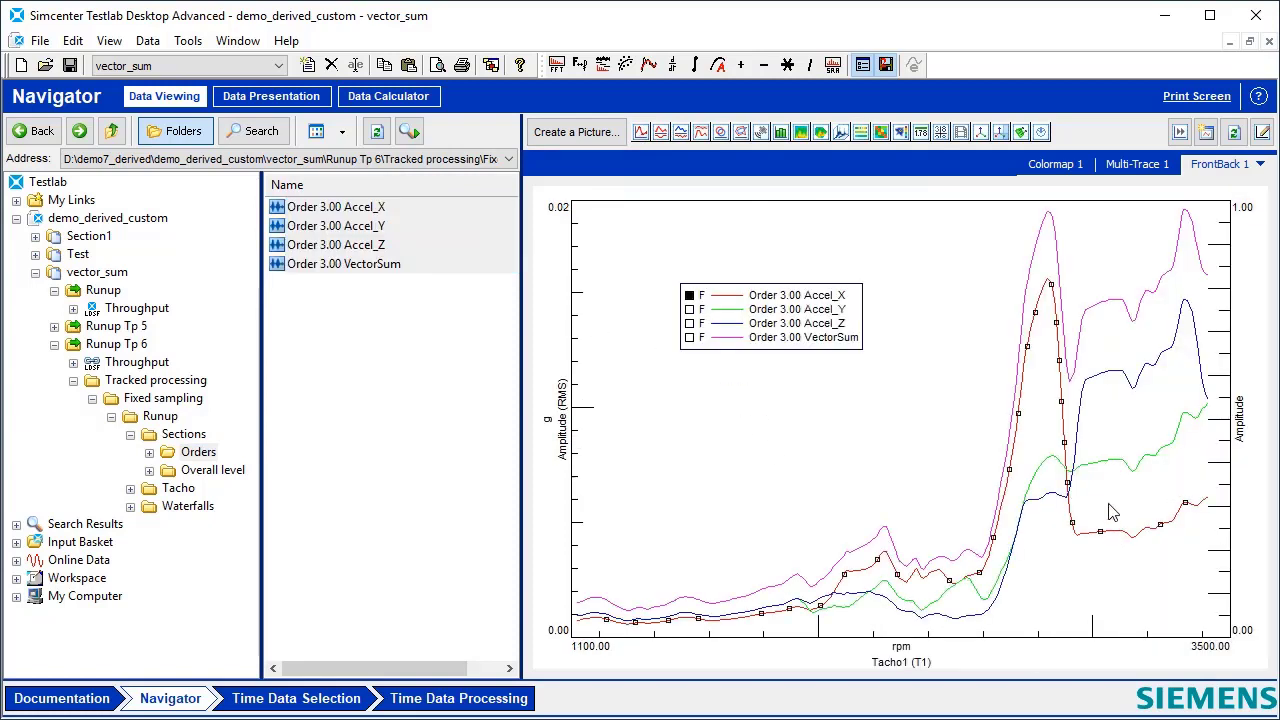
pyautogui.doubleClick(1112, 312)
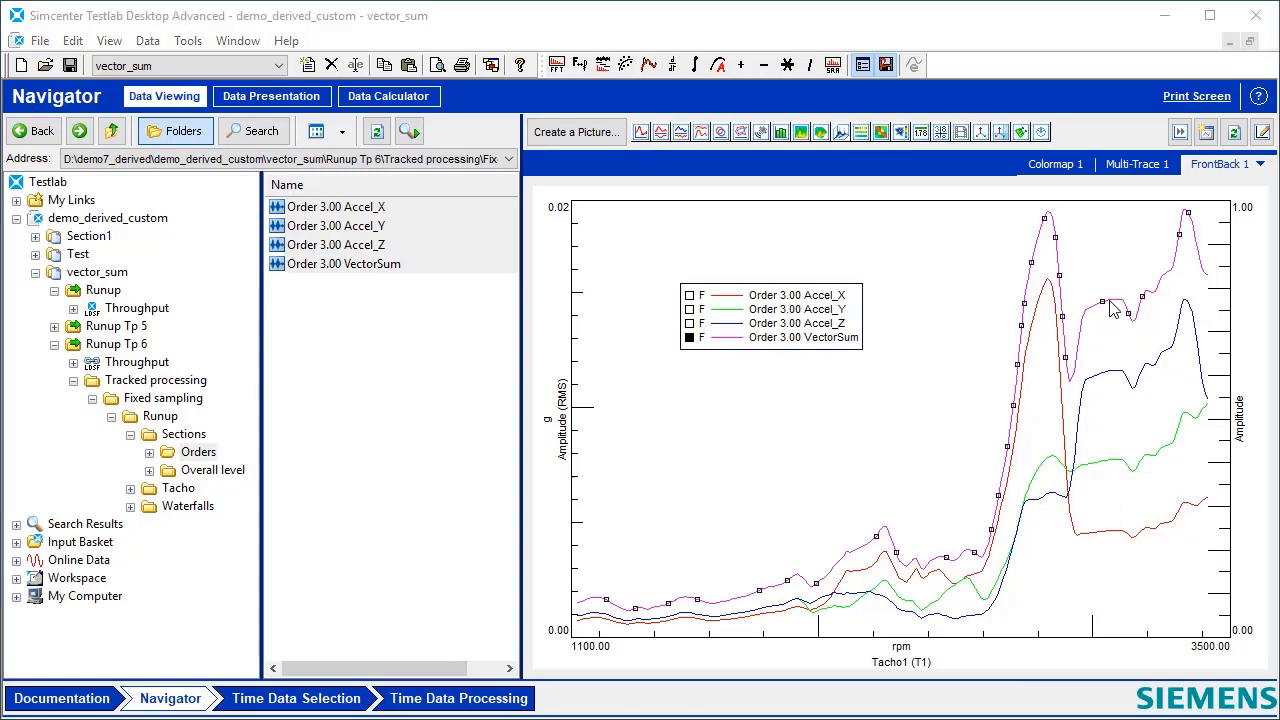
# Give the magenta VectorSum curve a thicker line width, then return to Time Data Processing
pyautogui.click(710, 316)
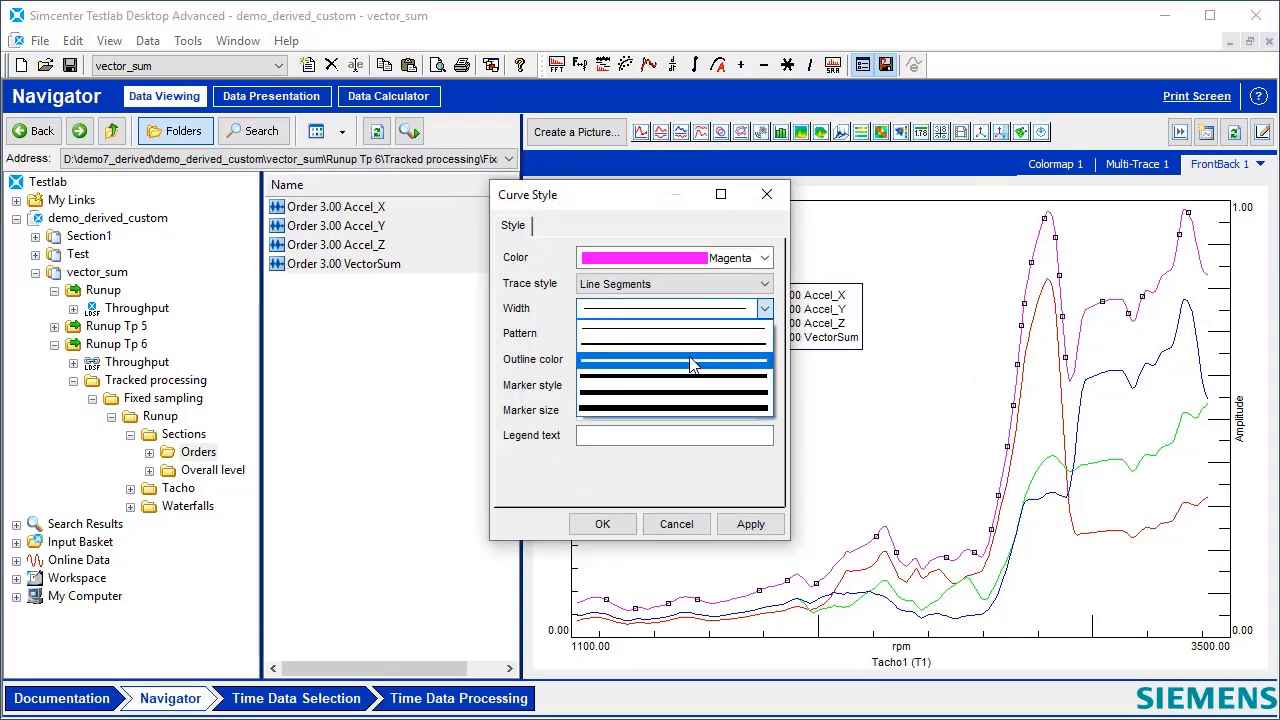
pyautogui.click(694, 366)
pyautogui.click(602, 524)
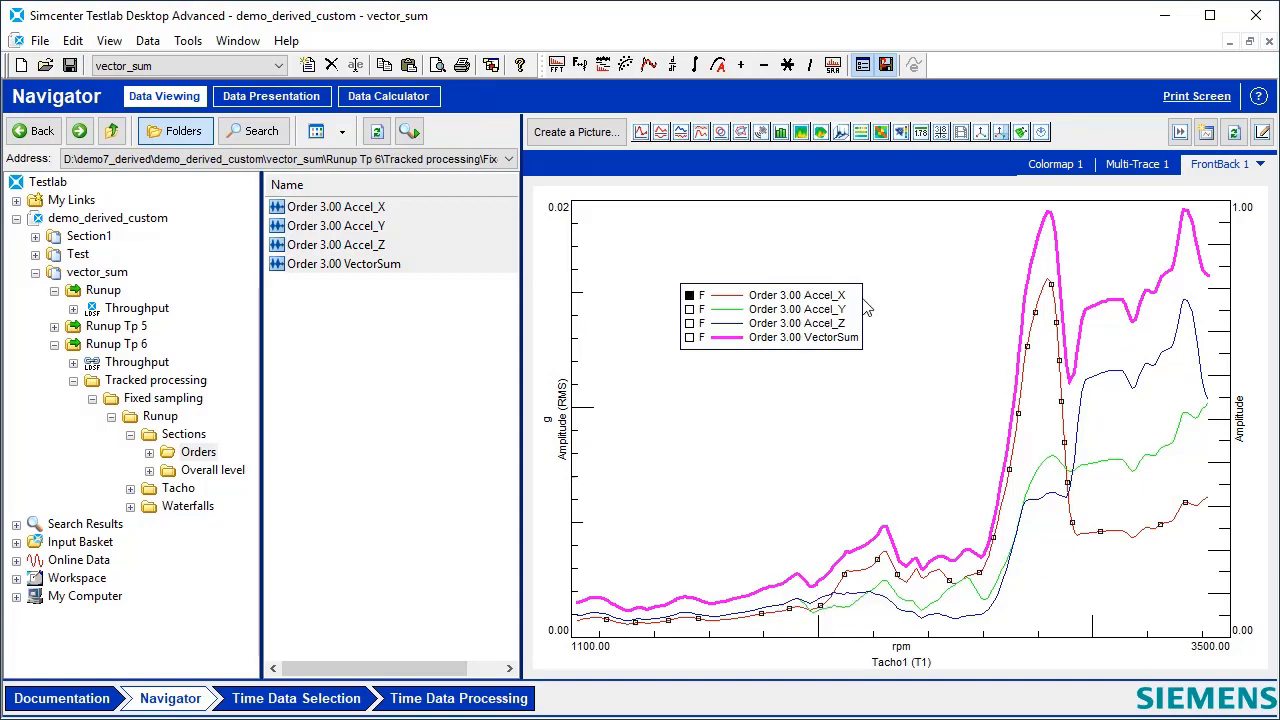
pyautogui.click(1138, 380)
pyautogui.click(479, 706)
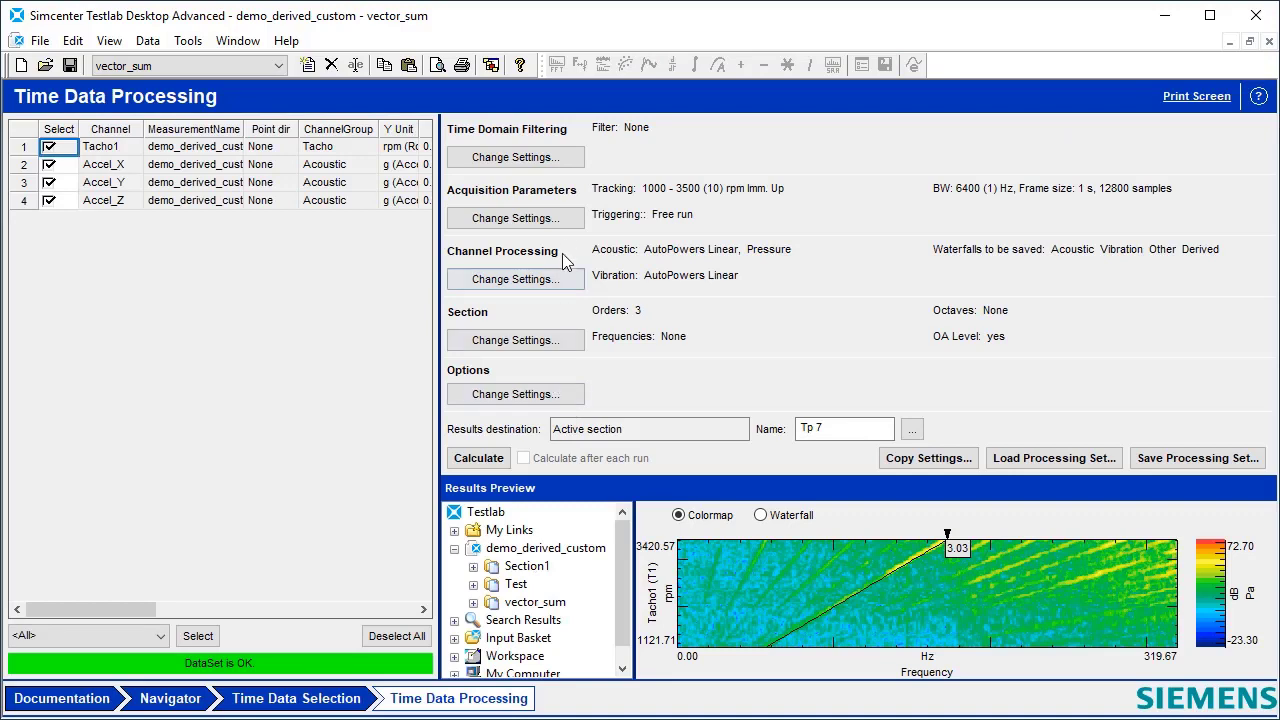
# Replace CH1 with Accel_X, making the formula VECTORSUM(Accel_X;CH2;CH3)
pyautogui.click(535, 283)
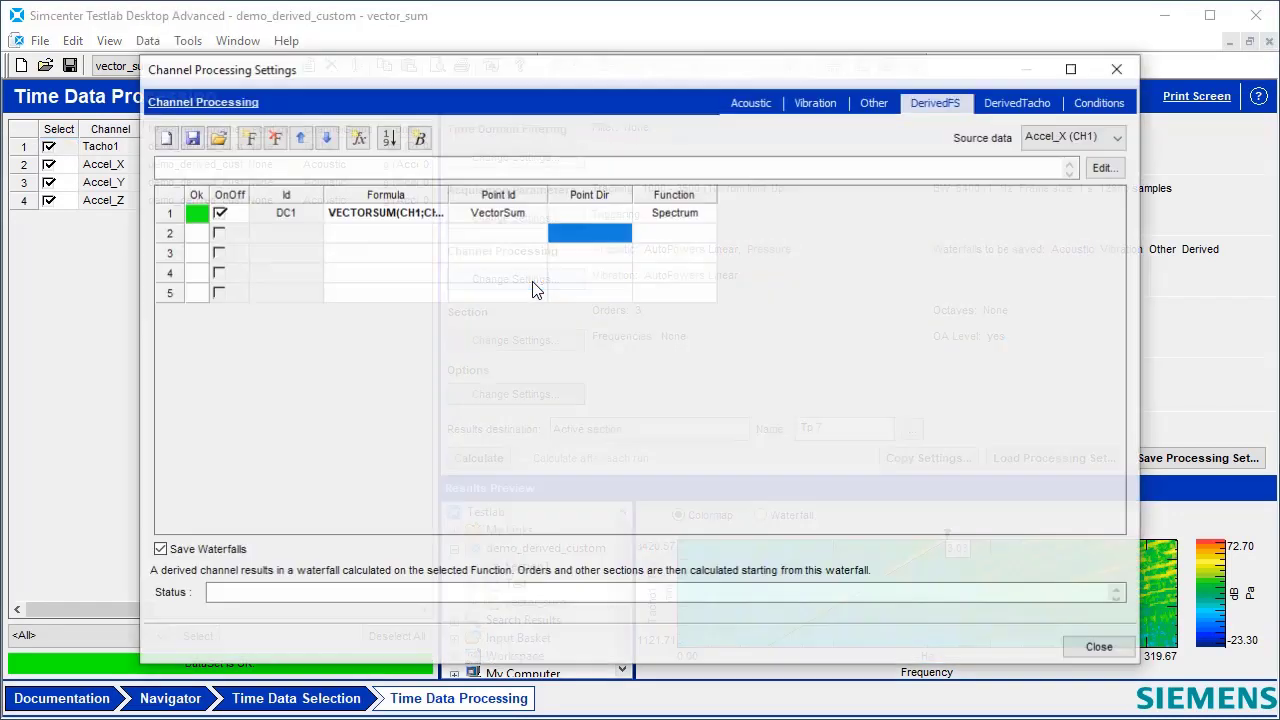
pyautogui.click(404, 216)
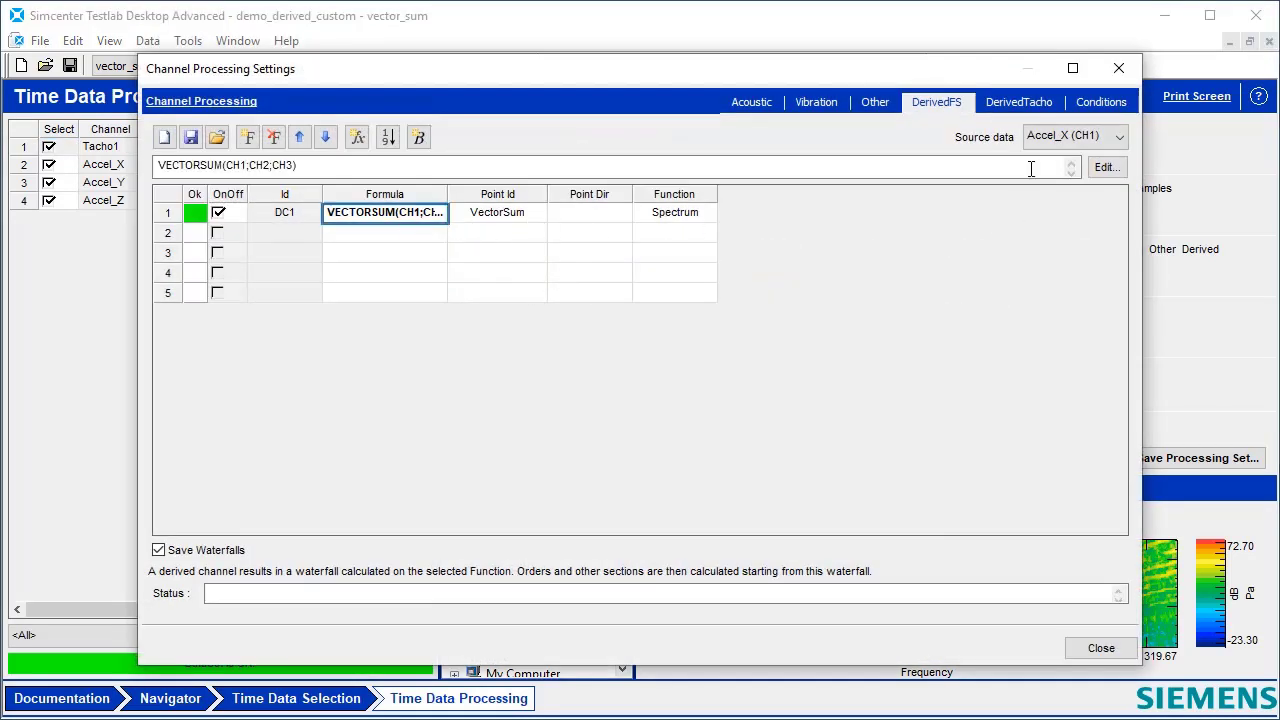
pyautogui.click(1104, 167)
pyautogui.moveTo(514, 279); pyautogui.dragTo(470, 284)
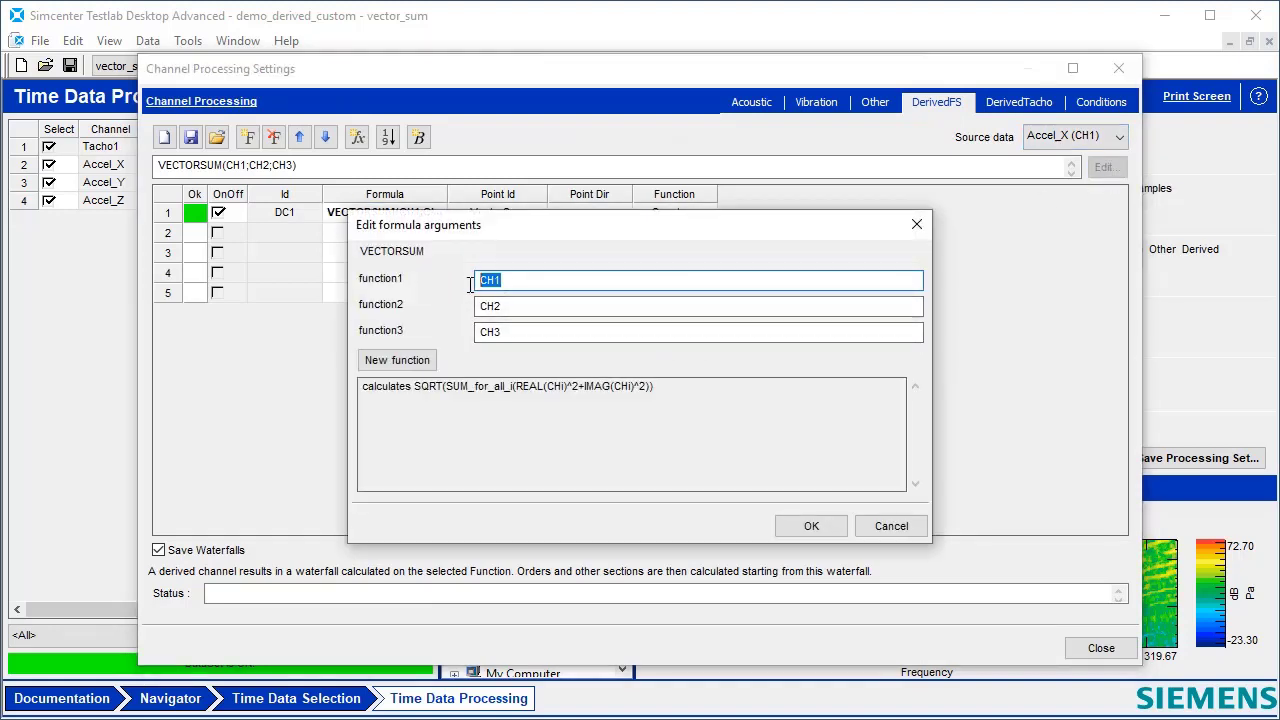
pyautogui.write('Accel_X')
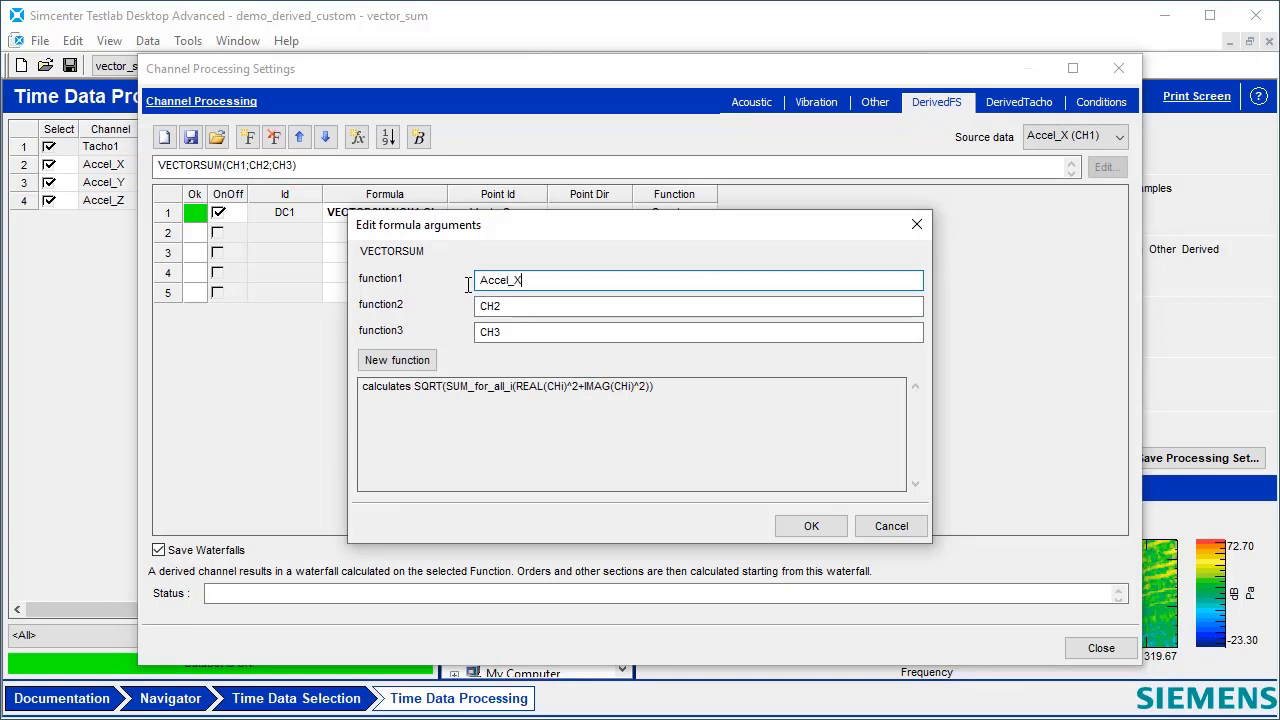
pyautogui.click(815, 525)
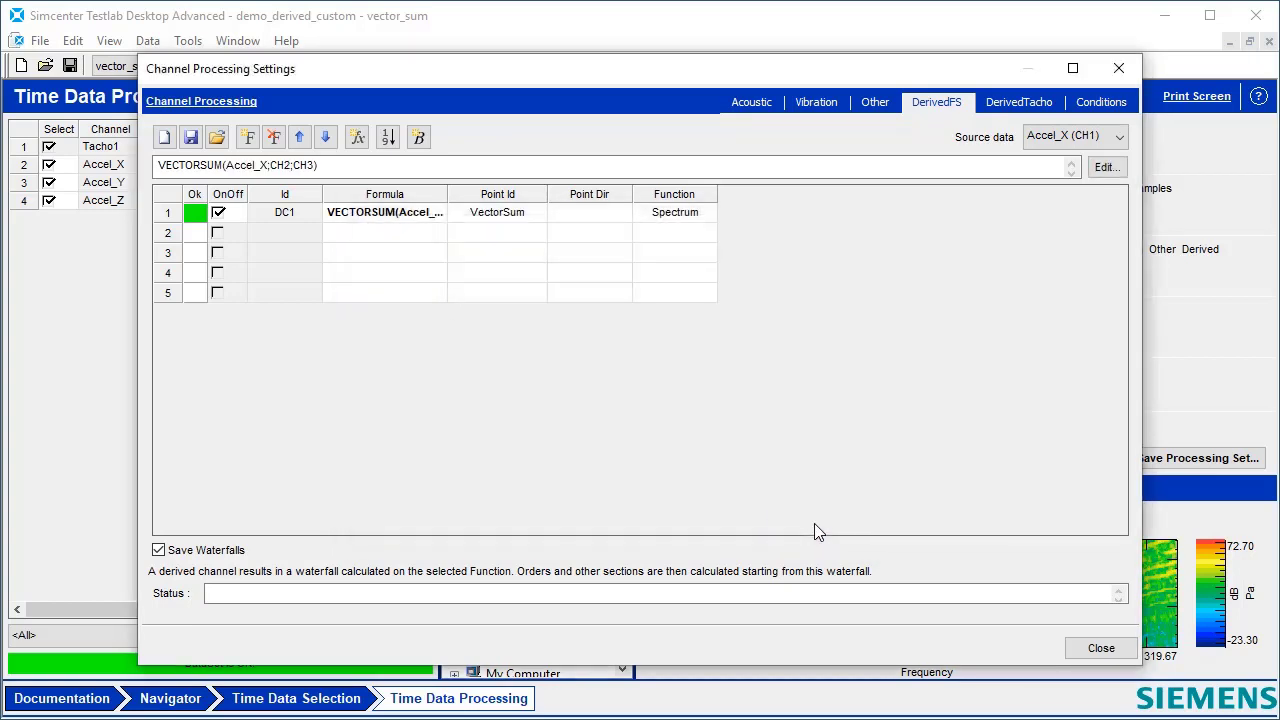
pyautogui.click(413, 215)
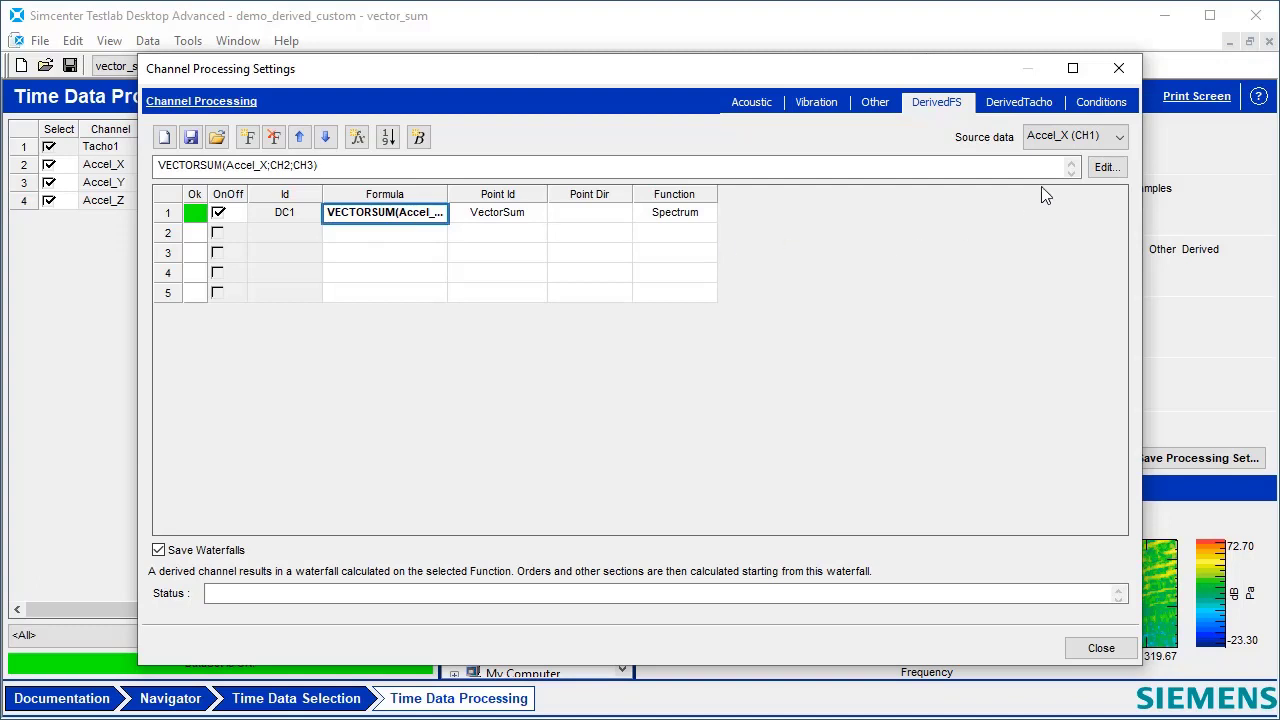
# Delete the final X from the Accel_X argument, producing an invalid formula
pyautogui.click(1104, 167)
pyautogui.click(545, 280)
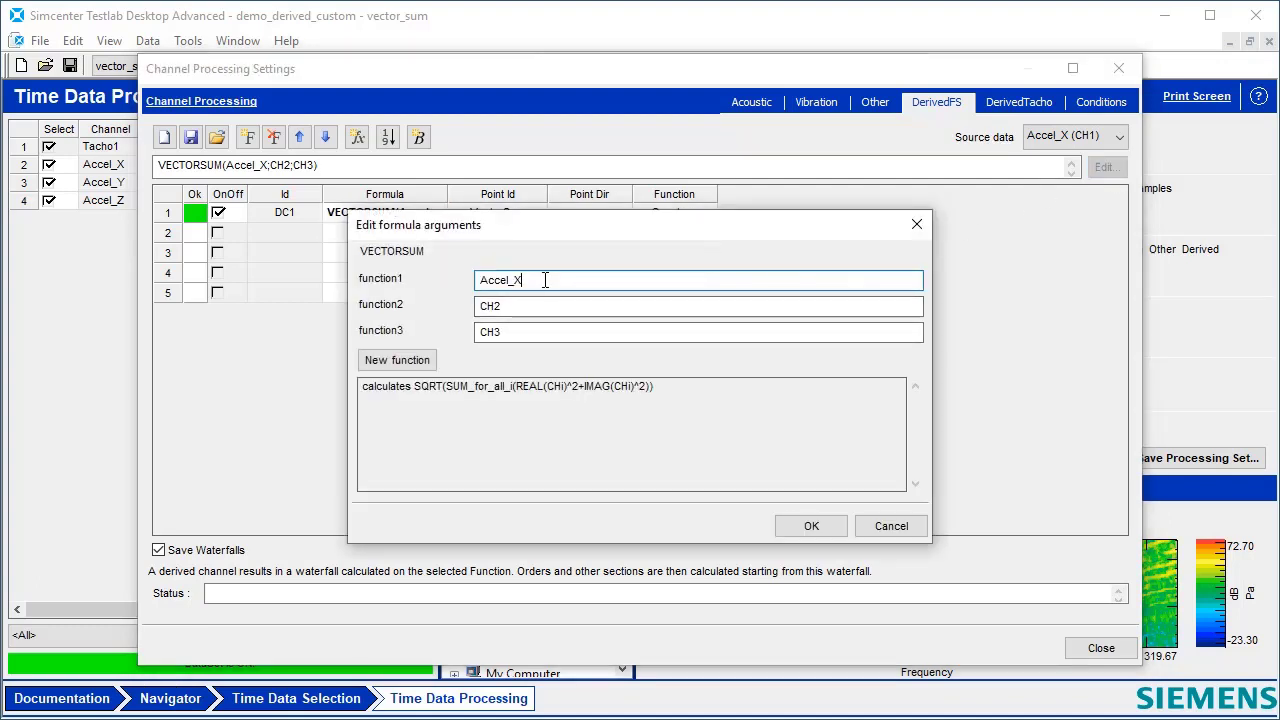
pyautogui.press('BackSpace')
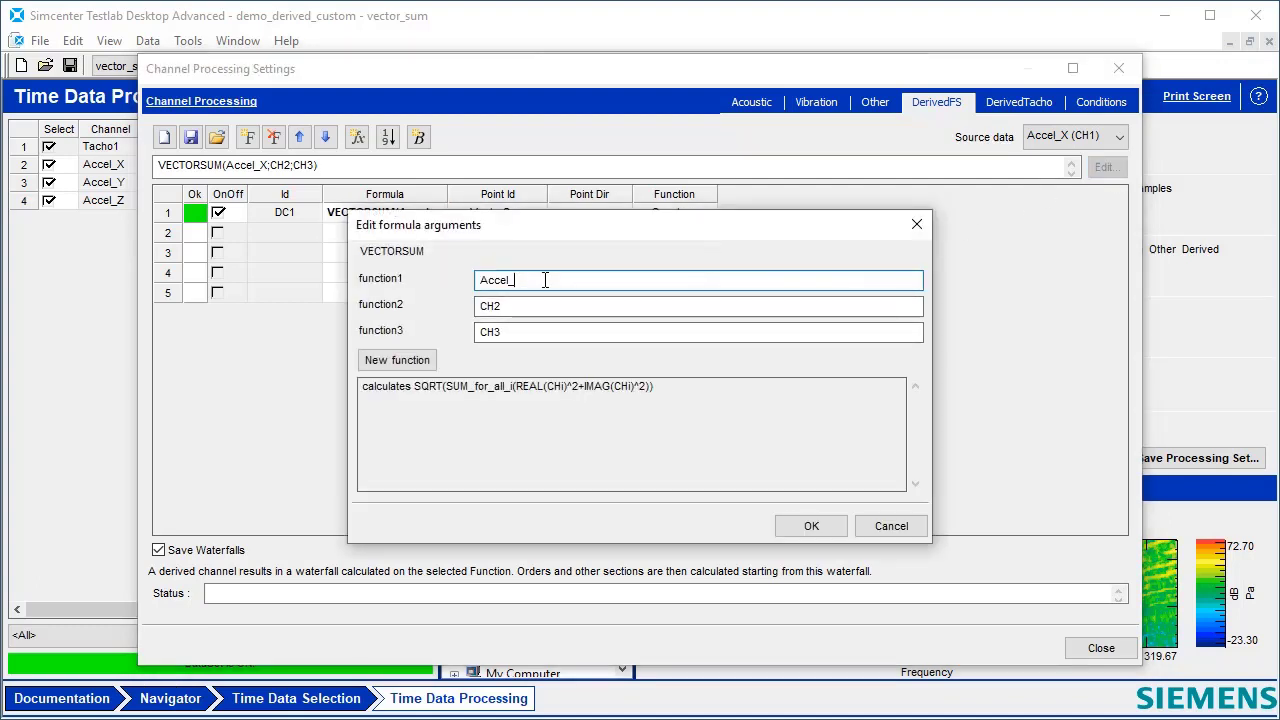
pyautogui.click(811, 526)
pyautogui.click(394, 214)
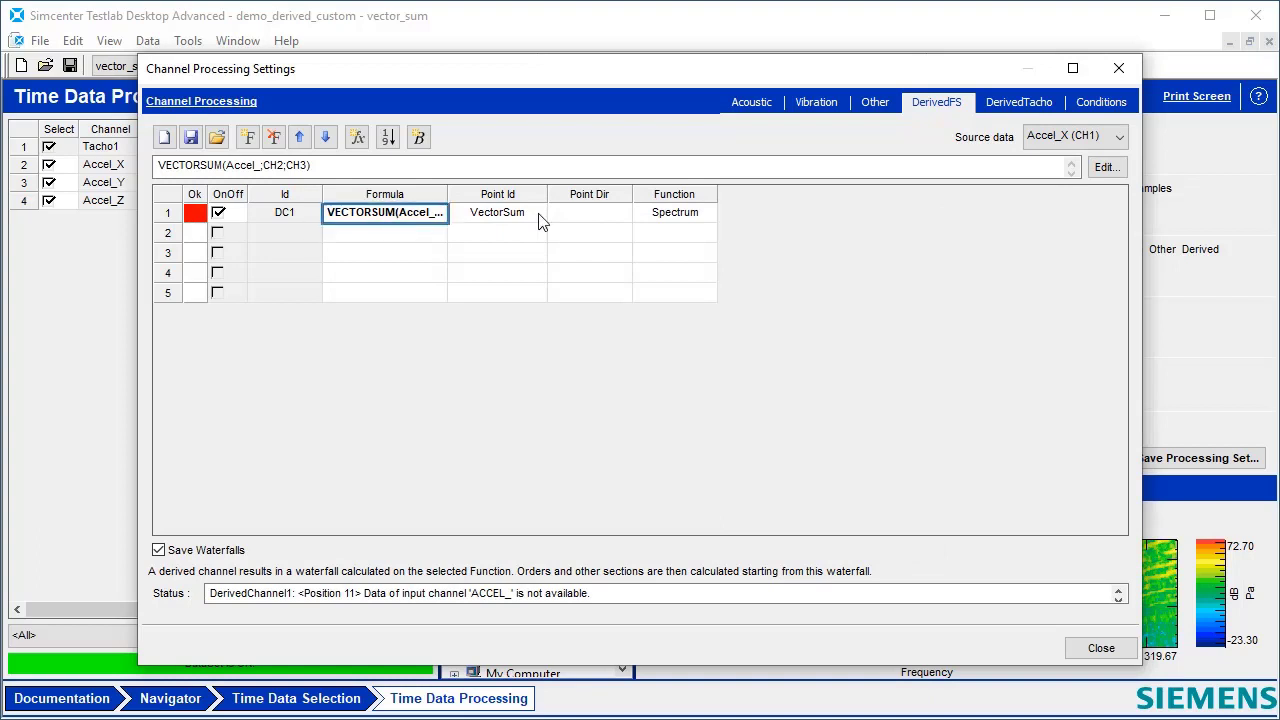
# Restore the argument to Accel_X and widen the Formula column to show the full formula
pyautogui.click(1104, 167)
pyautogui.click(543, 286)
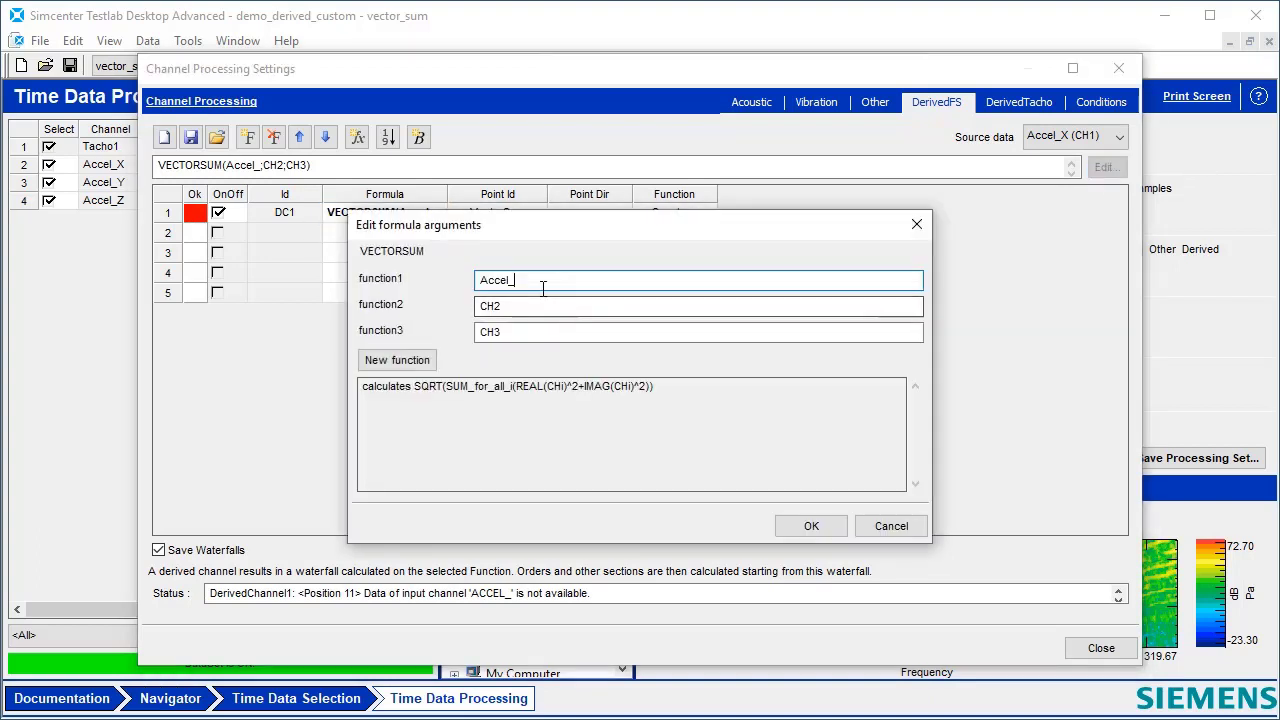
pyautogui.write('X')
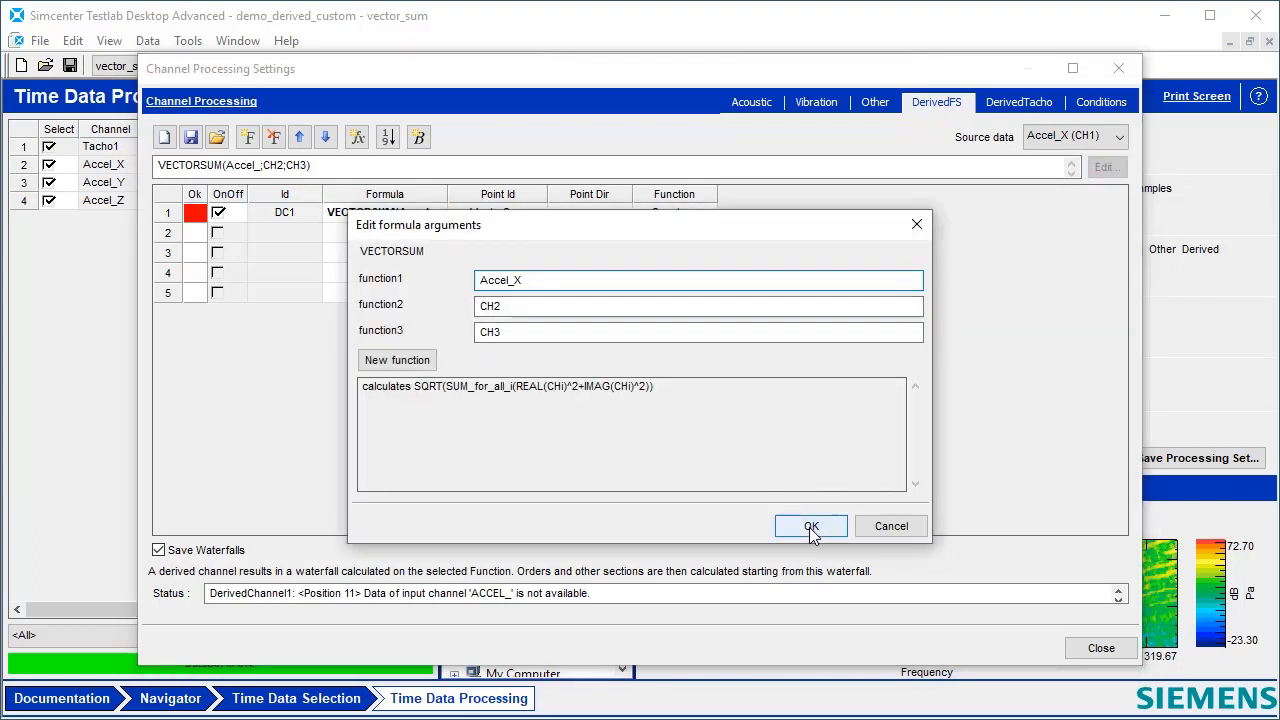
pyautogui.click(810, 526)
pyautogui.moveTo(447, 195); pyautogui.dragTo(535, 196)
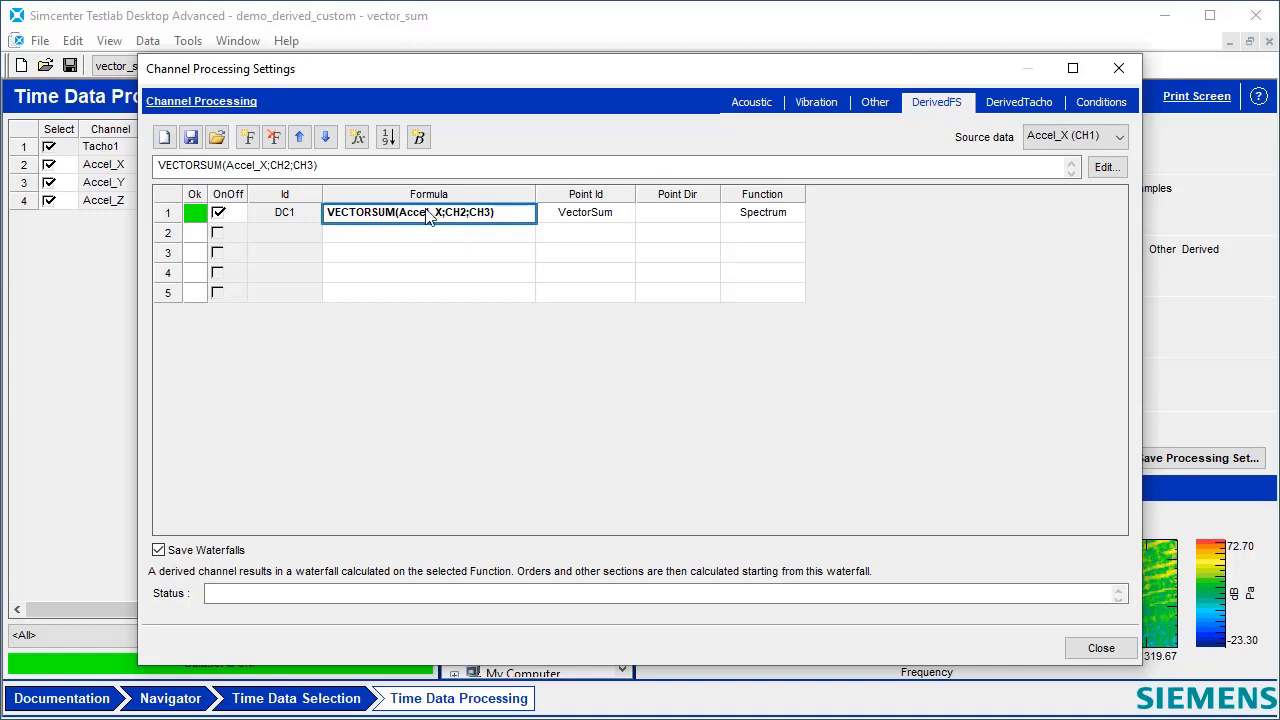
# Save the DerivedFS derived channel settings and close Channel Processing Settings
pyautogui.click(193, 139)
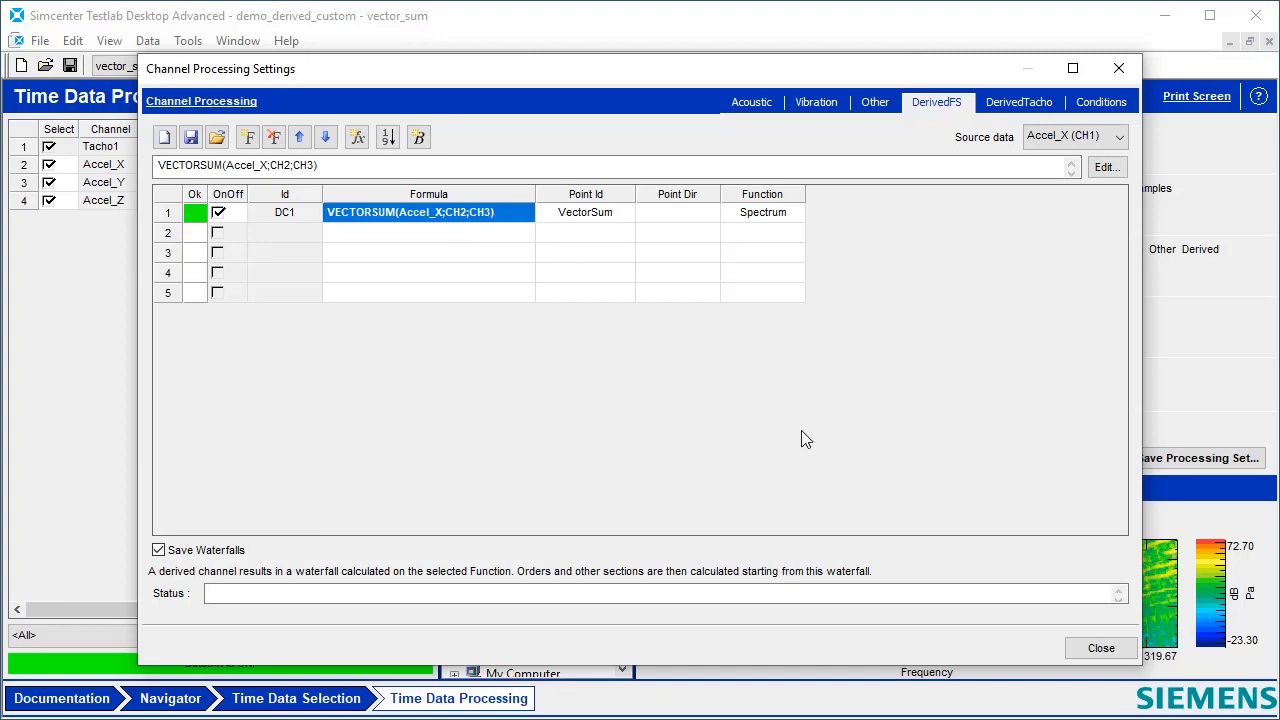
pyautogui.click(1101, 649)
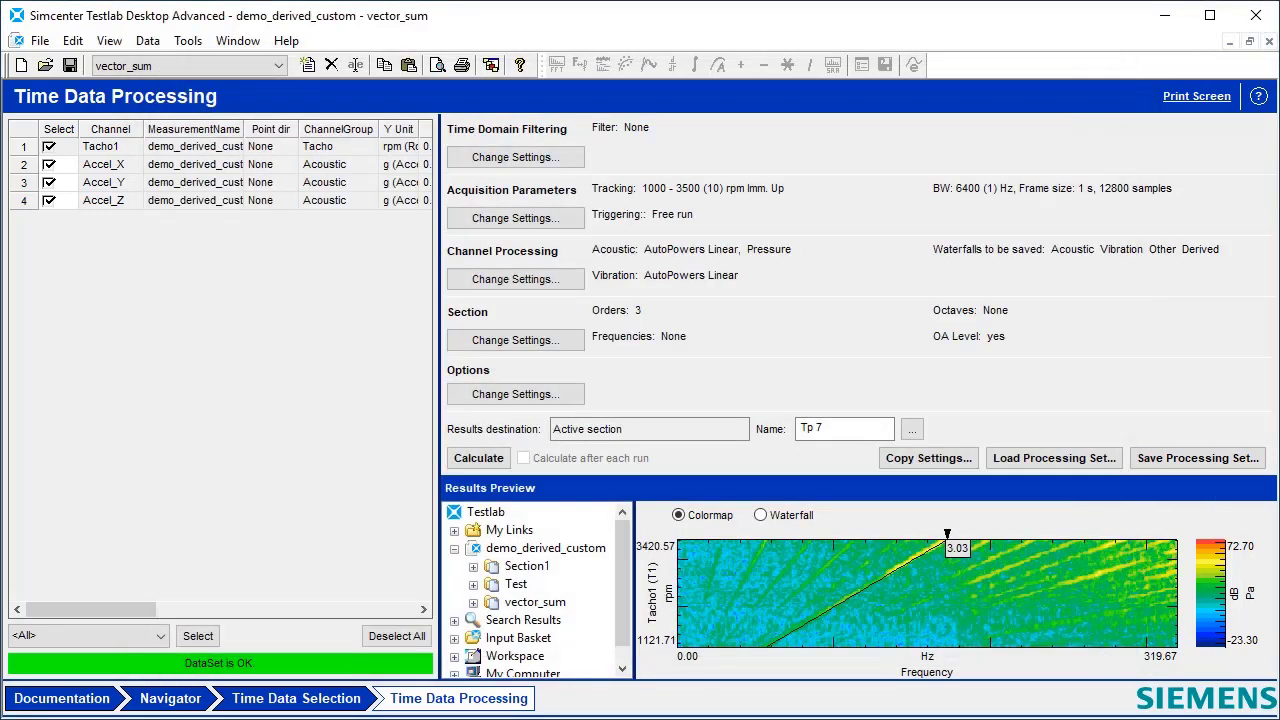